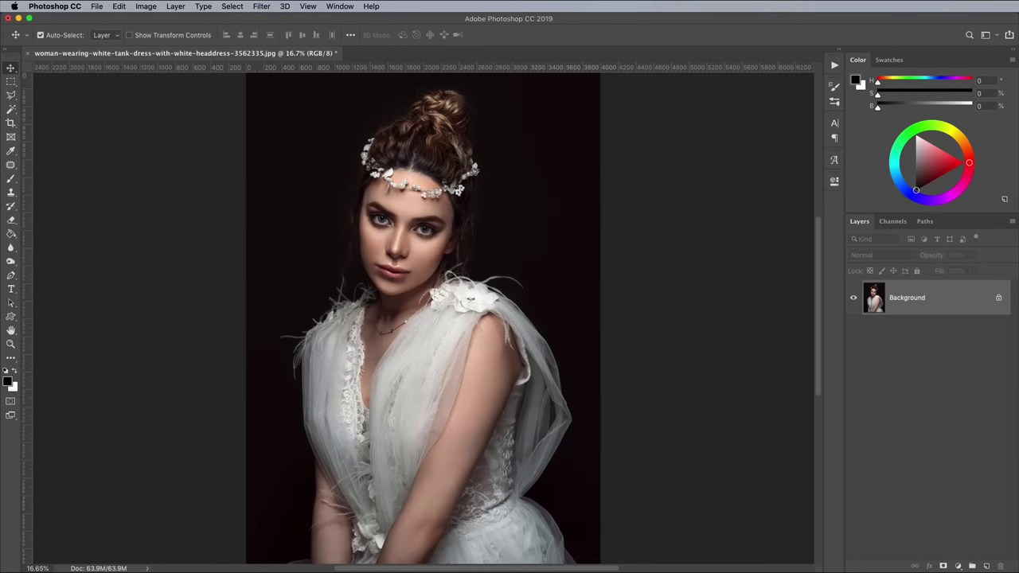
# - Duplicate the Background layer, rotate the copy about -13.88°, and shift it right
pyautogui.moveTo(939, 304); pyautogui.dragTo(987, 565)
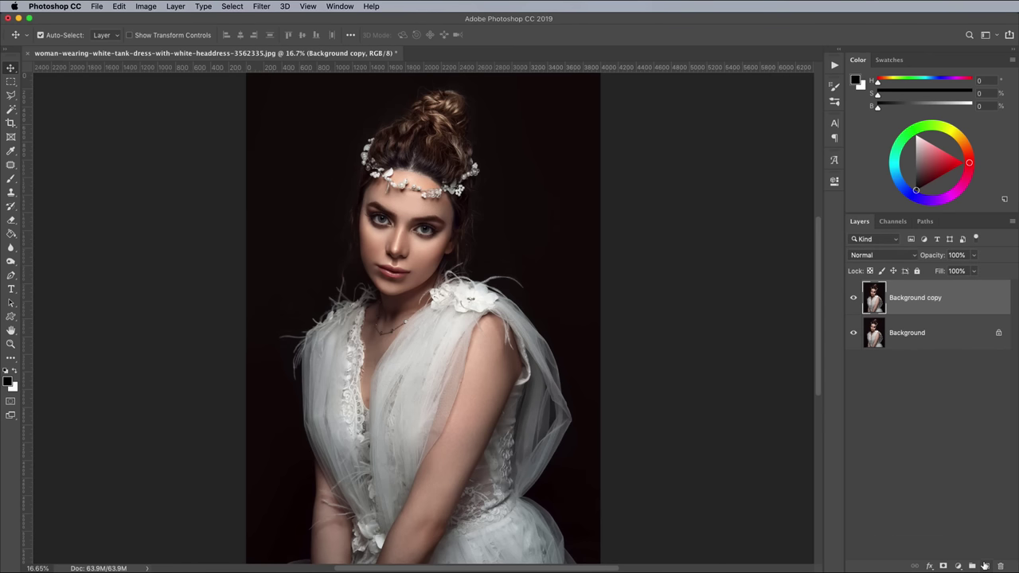
pyautogui.press('super+t')
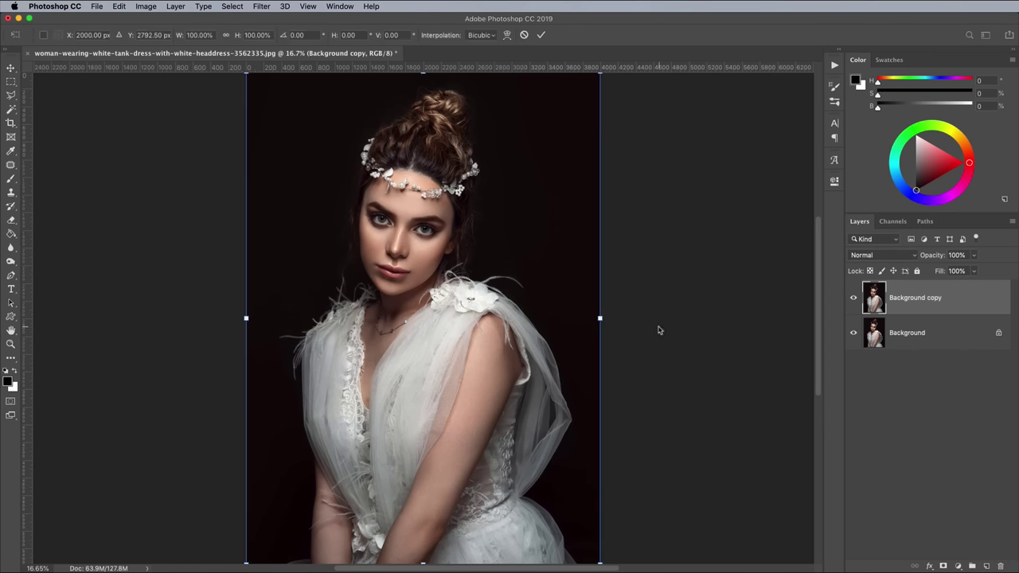
pyautogui.moveTo(635, 322); pyautogui.dragTo(615, 279)
pyautogui.moveTo(508, 307); pyautogui.dragTo(535, 309)
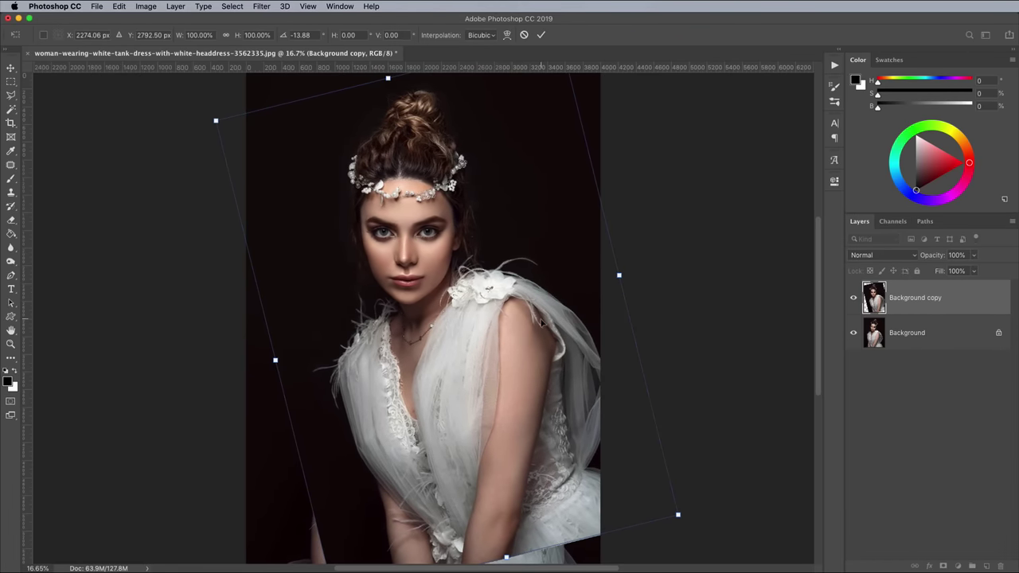
# - Commit the rotation and merge the rotated copy down into the Background layer
pyautogui.press('super+1')
pyautogui.scroll(15, 537, 322)
pyautogui.hscroll(-5, 537, 323)
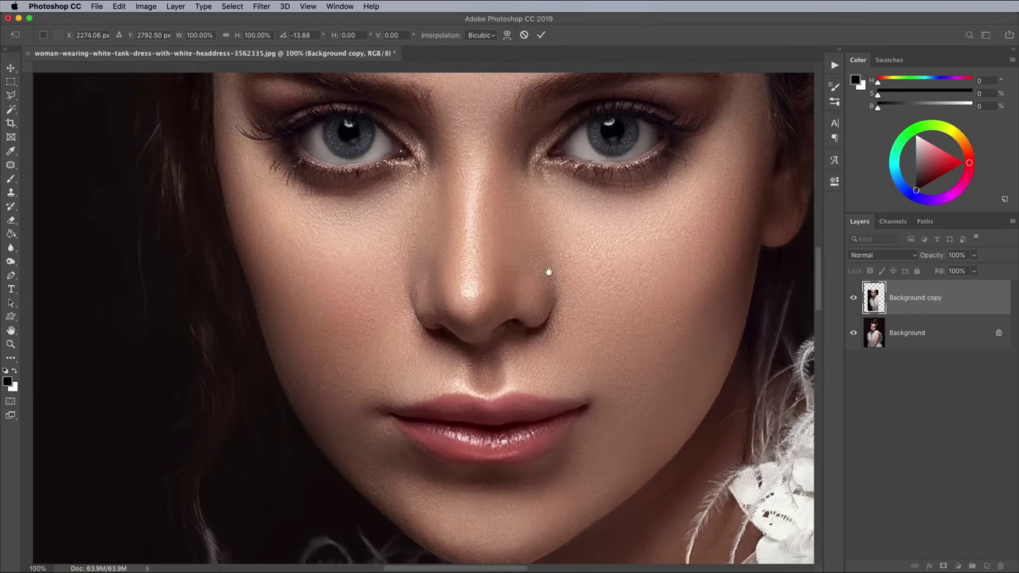
pyautogui.scroll(-1, 532, 339)
pyautogui.press('super+minus')
pyautogui.press('Return')
pyautogui.press('super+e')
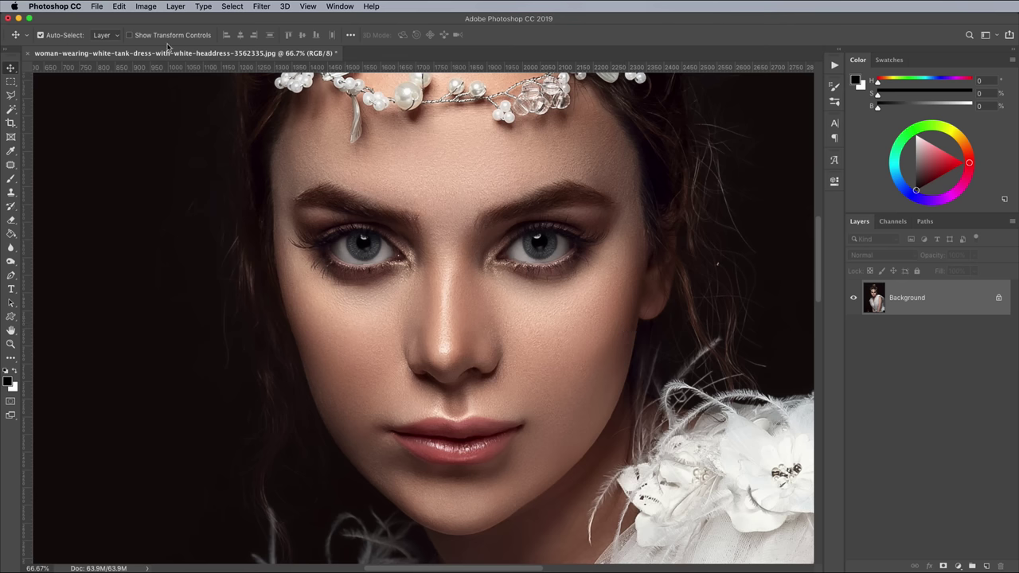
# - Resize the image to 3000 px wide and reposition the view over the face
pyautogui.click(146, 6)
pyautogui.click(163, 89)
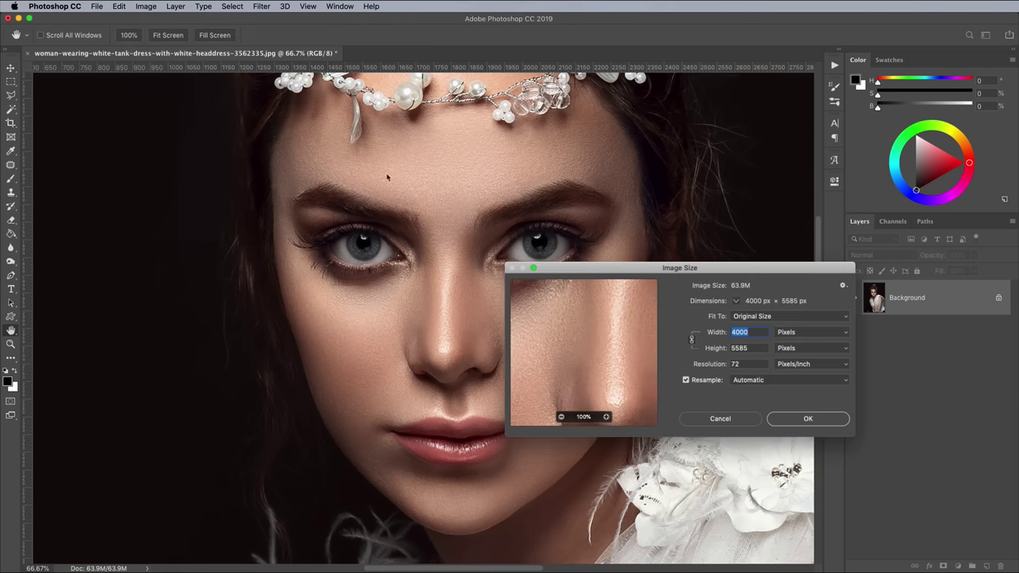
pyautogui.write('3000')
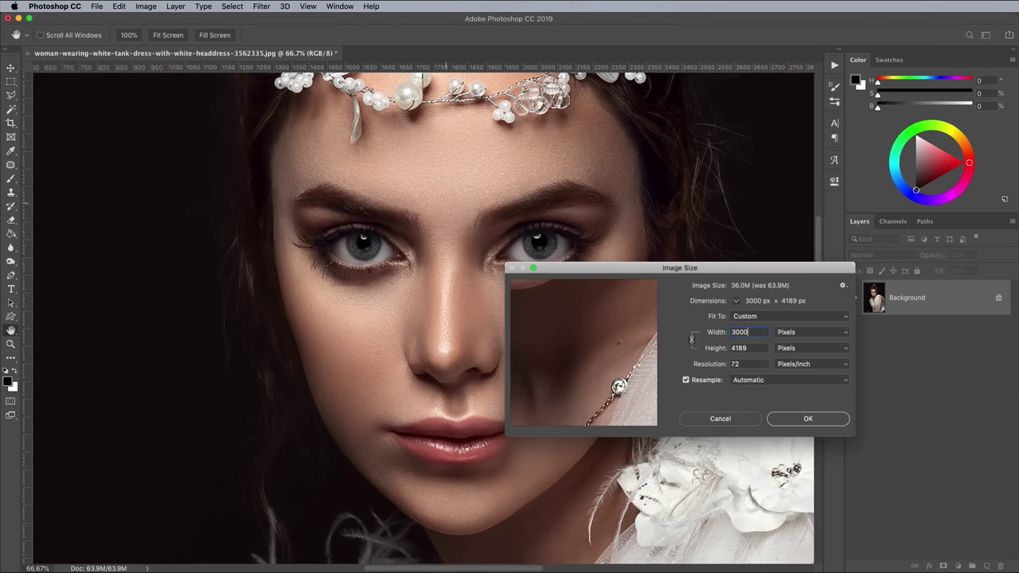
pyautogui.press('Return')
pyautogui.press('v')
pyautogui.moveTo(318, 285); pyautogui.dragTo(468, 450)
pyautogui.hotkey('ctrl', 'r')
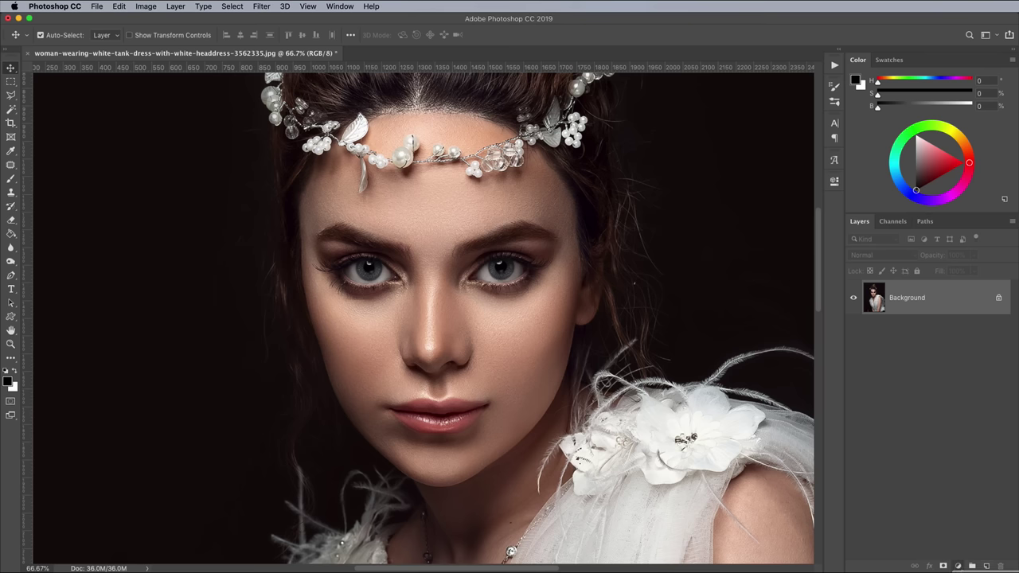
# - Add a Black & White adjustment layer and an empty Layer 1 above it
pyautogui.click(958, 566)
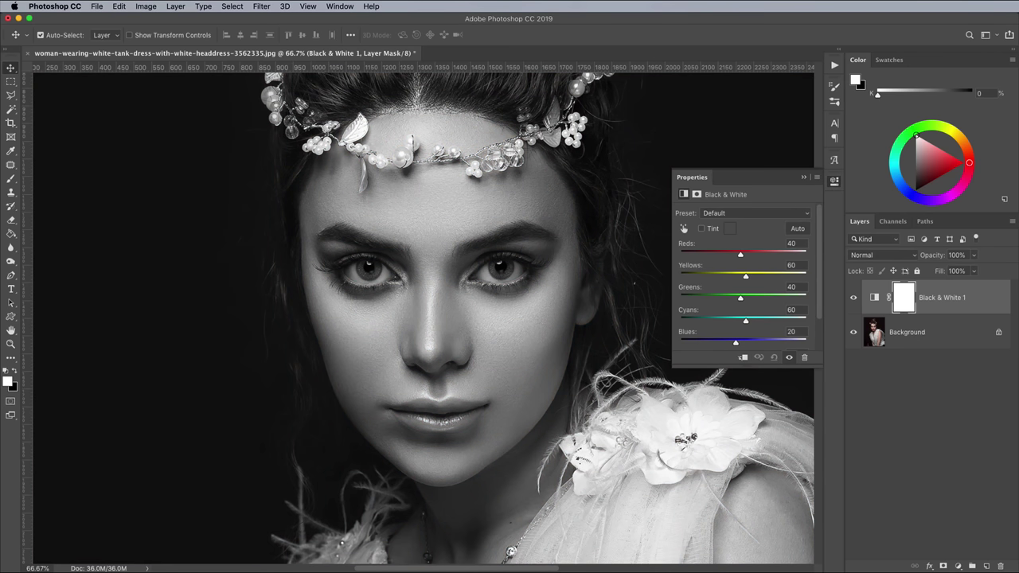
pyautogui.click(834, 182)
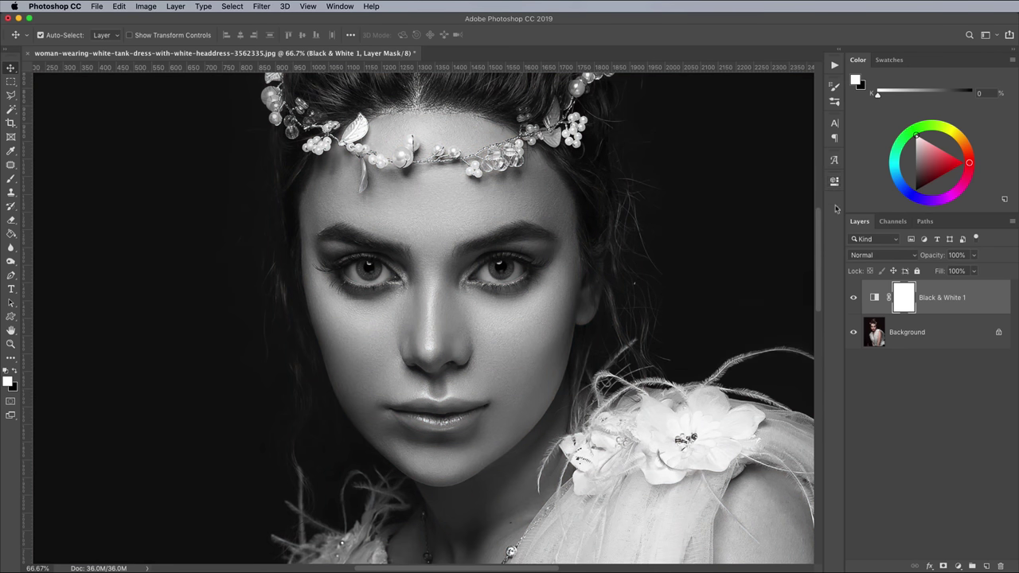
pyautogui.click(987, 566)
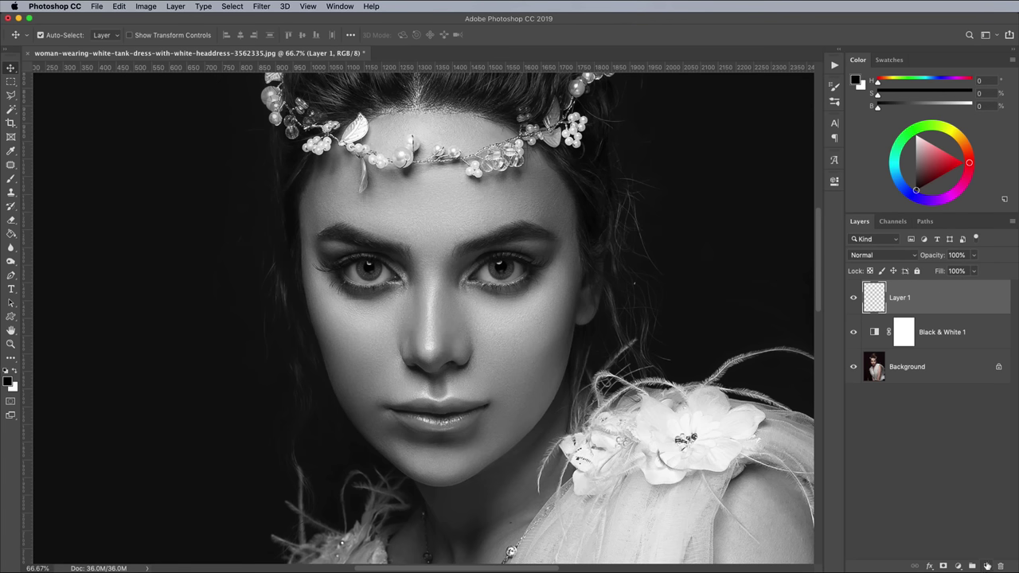
# - Fill Layer 1 with 50% Gray
pyautogui.click(118, 7)
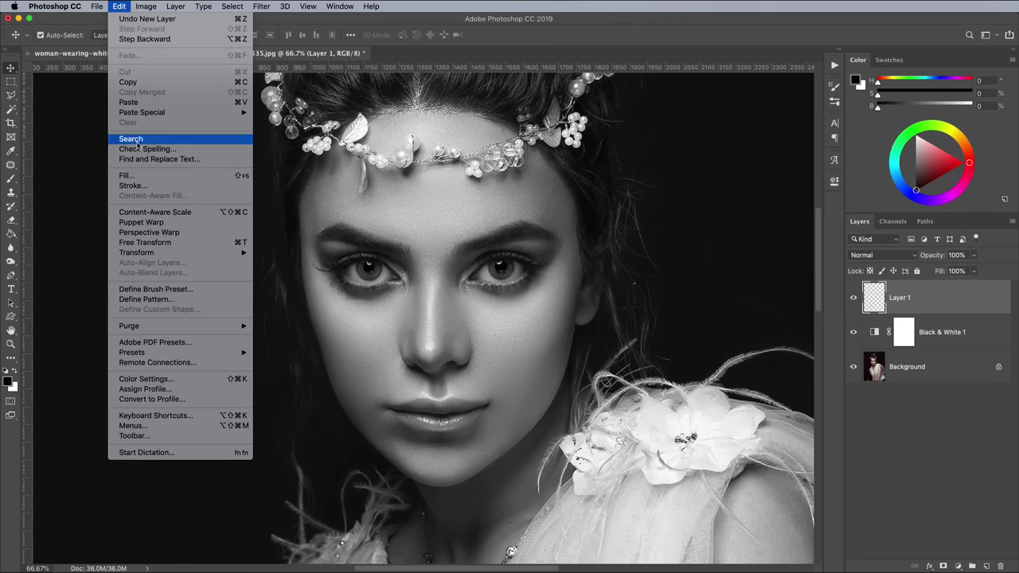
pyautogui.click(135, 175)
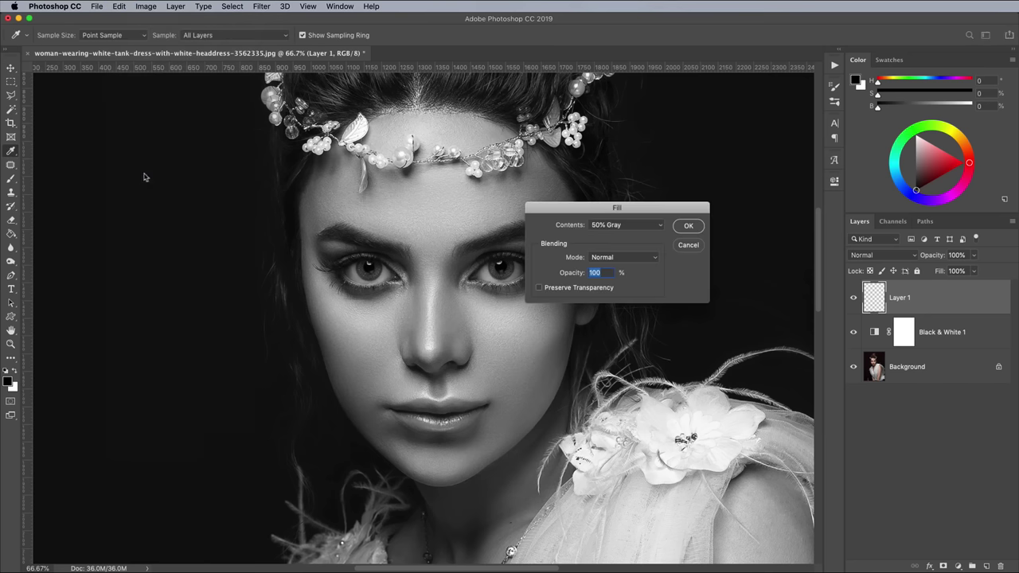
pyautogui.click(594, 226)
pyautogui.click(603, 226)
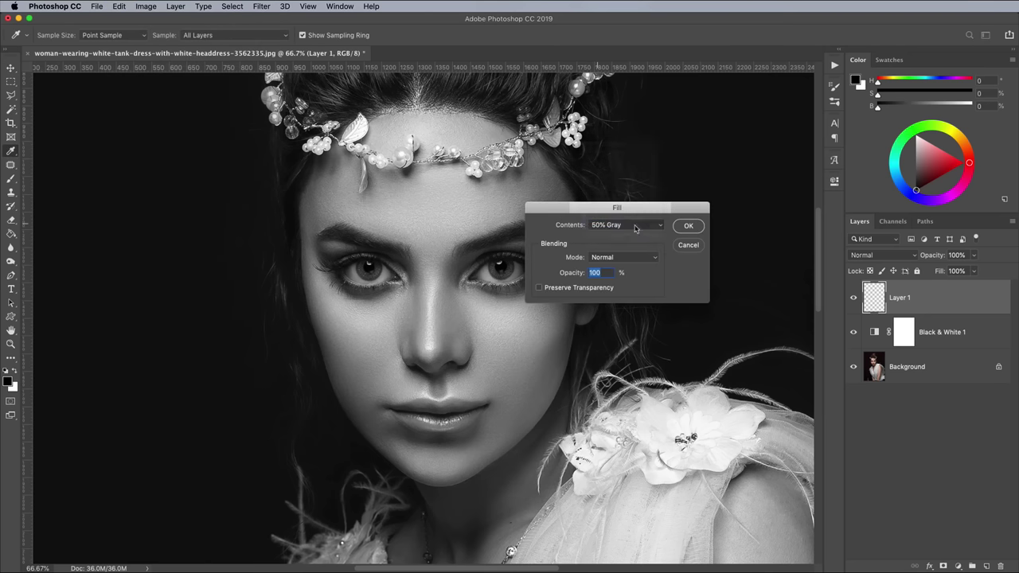
pyautogui.click(687, 226)
# - Convert Layer 1 into a smart object
pyautogui.rightClick(942, 296)
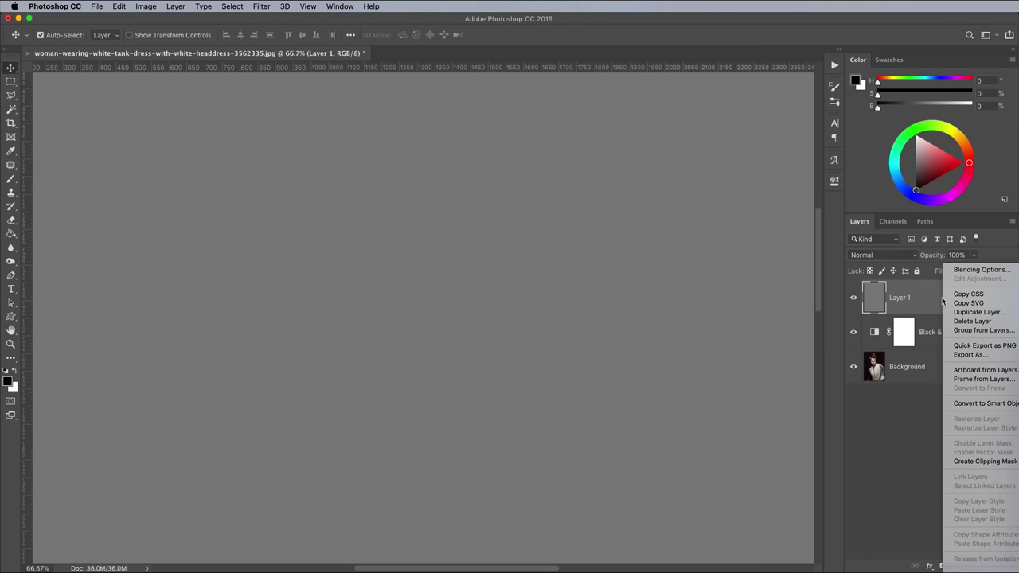
pyautogui.click(976, 405)
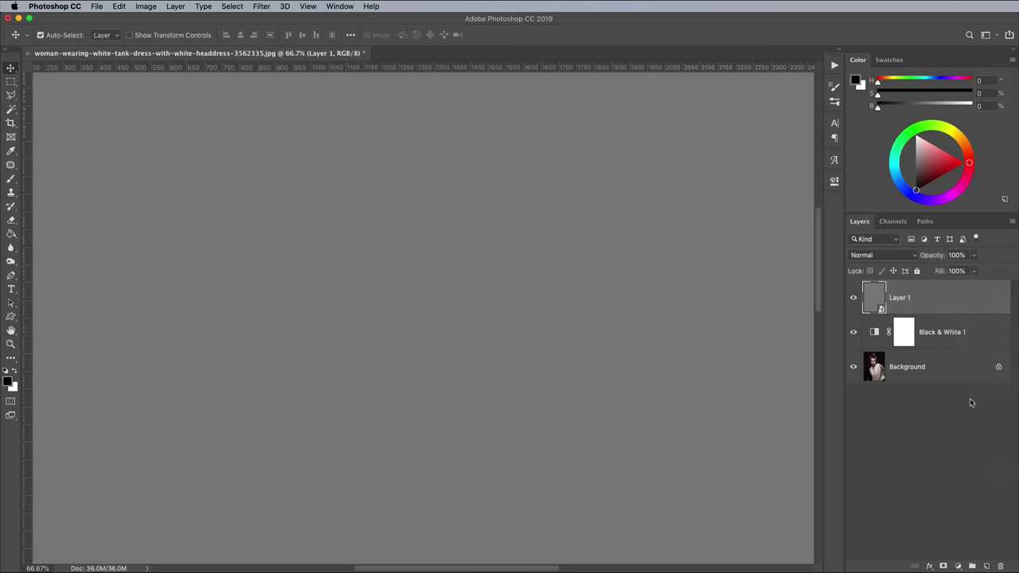
pyautogui.click(259, 7)
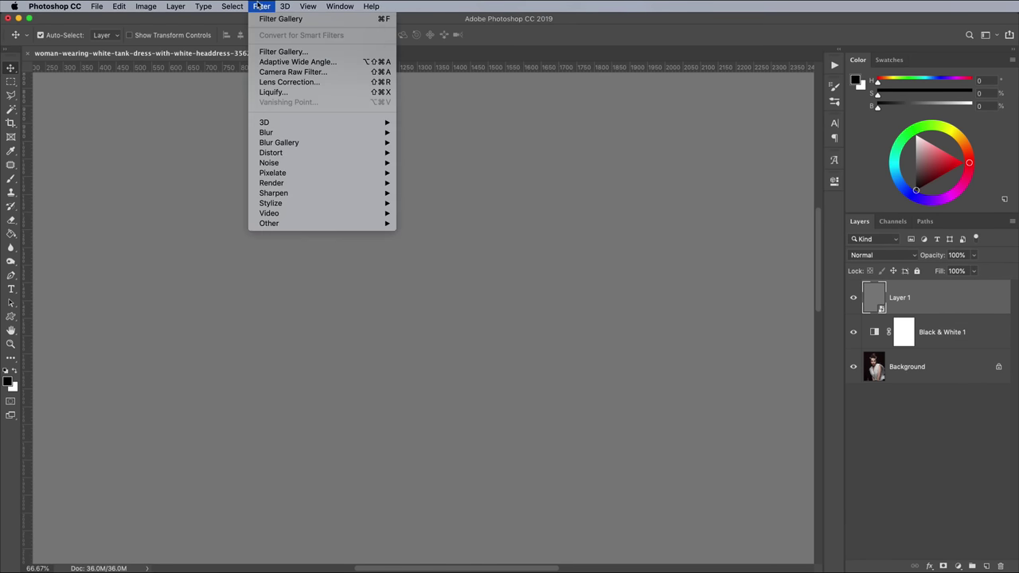
# - In the Filter Gallery, apply Sketch > Halftone Pattern with the Dot pattern type
pyautogui.click(280, 52)
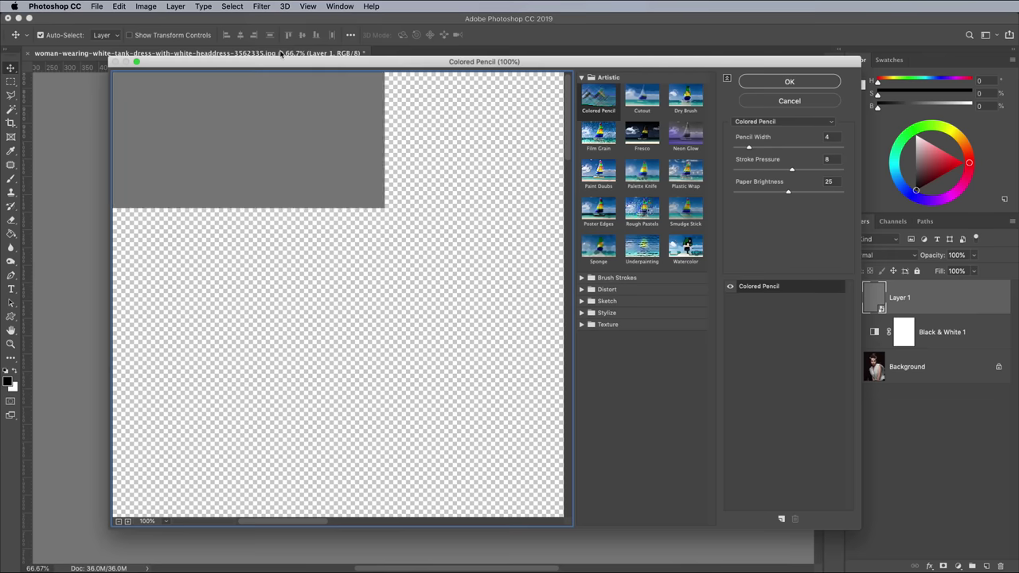
pyautogui.click(581, 301)
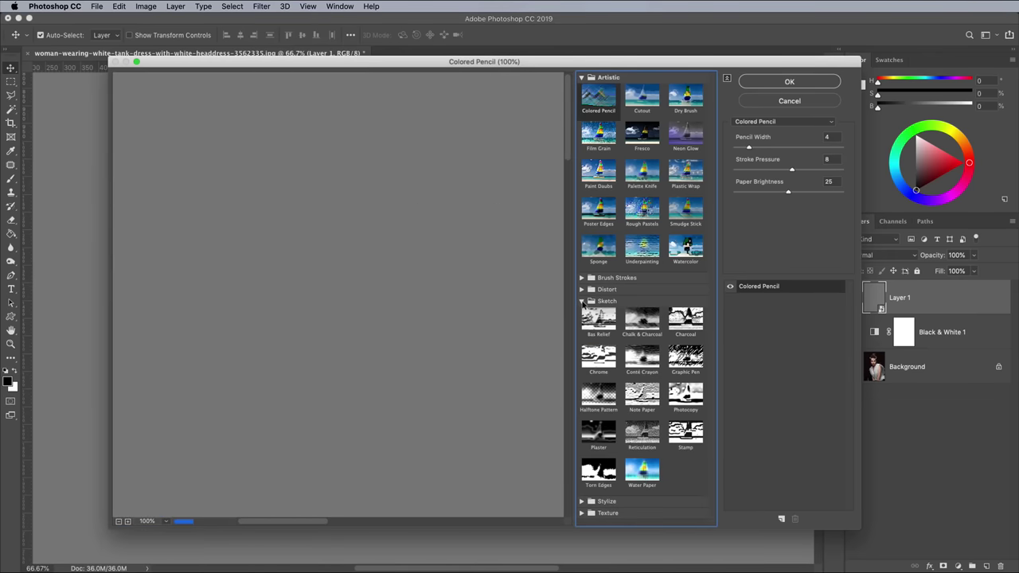
pyautogui.click(598, 392)
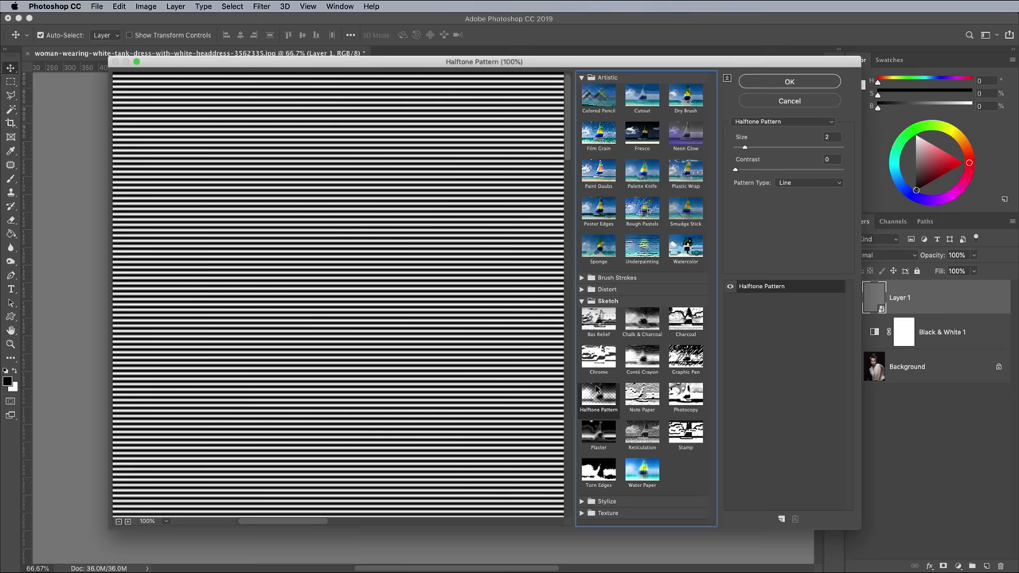
pyautogui.click(804, 182)
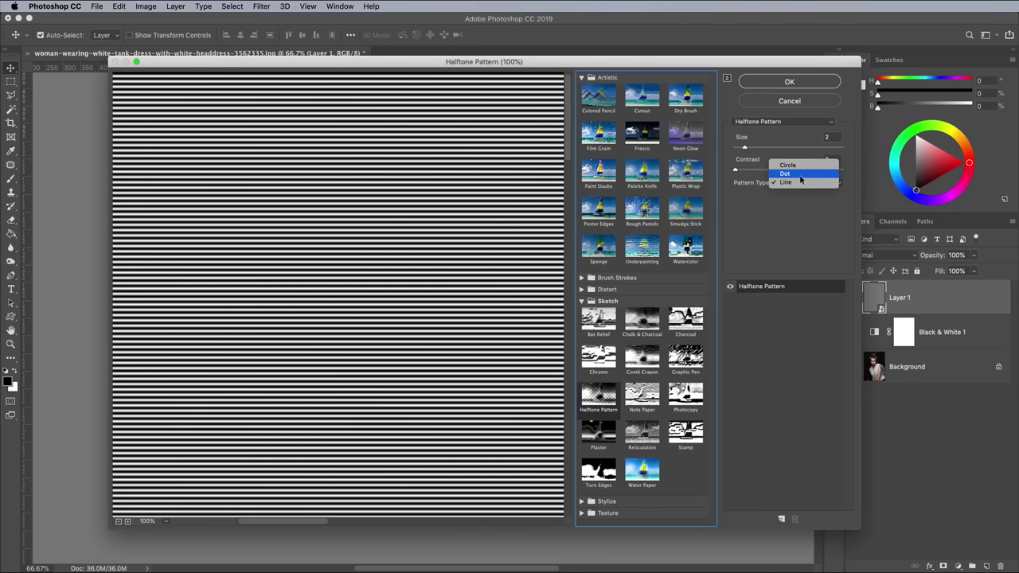
pyautogui.click(801, 174)
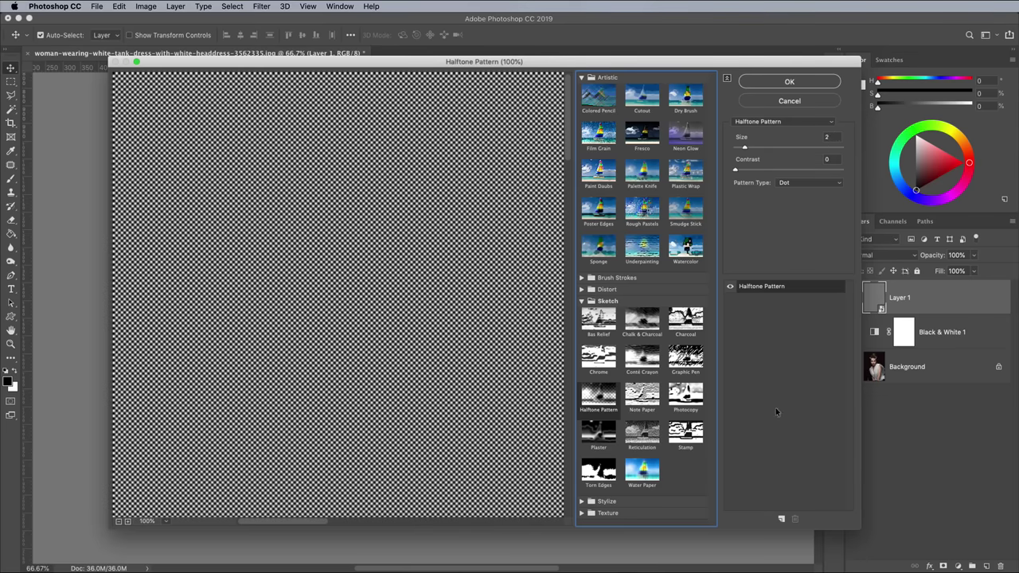
# - Add a Torn Edges effect layer with Contrast 1 and Smoothness 13, then apply the stack
pyautogui.click(781, 519)
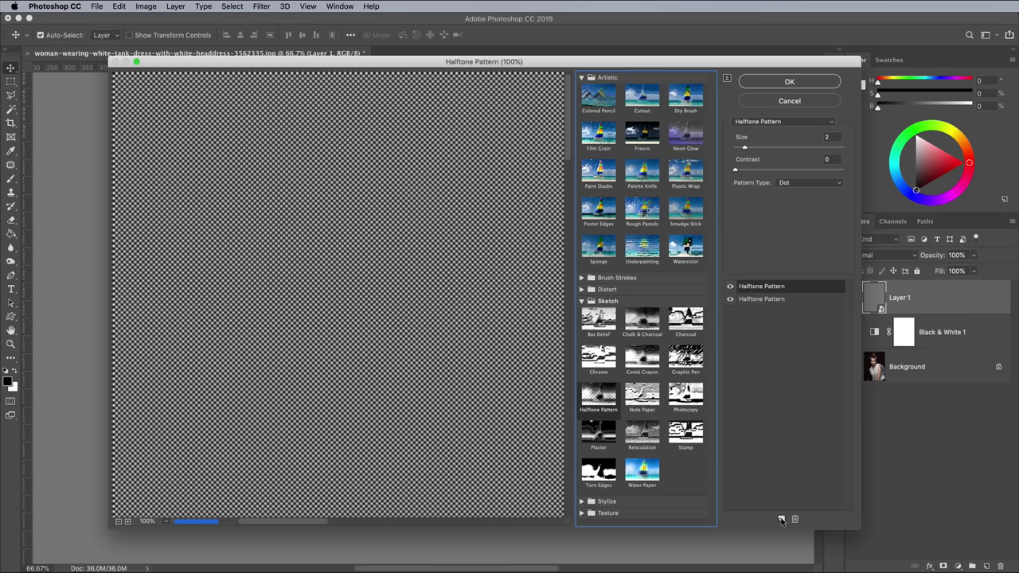
pyautogui.click(598, 472)
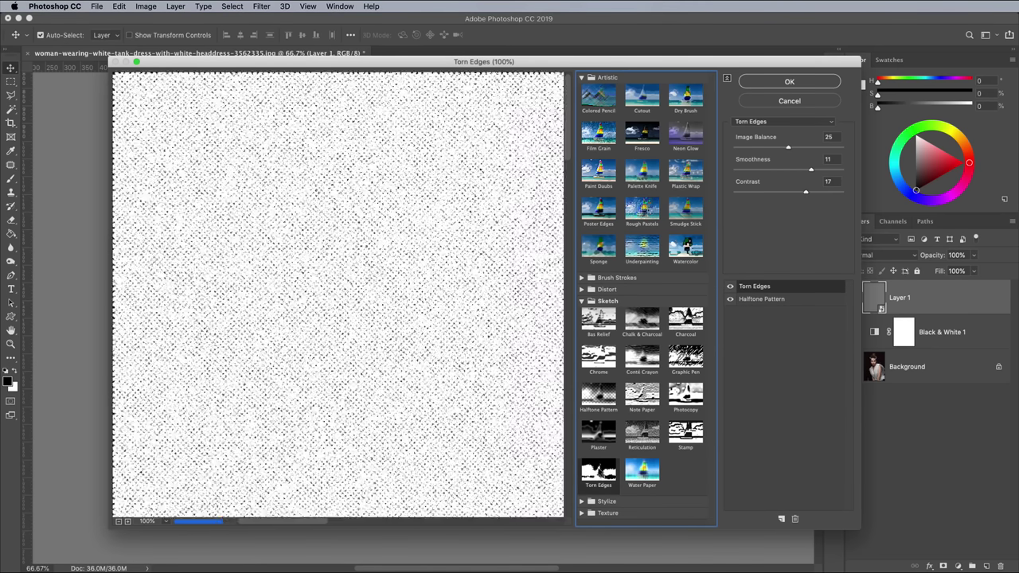
pyautogui.moveTo(806, 192); pyautogui.dragTo(722, 192)
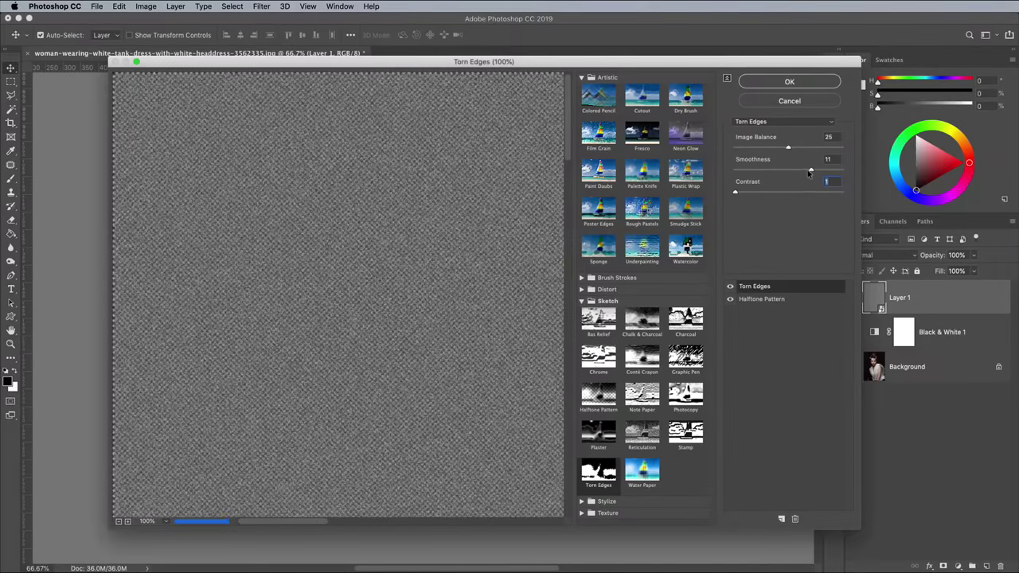
pyautogui.moveTo(810, 171); pyautogui.dragTo(794, 149)
pyautogui.click(780, 83)
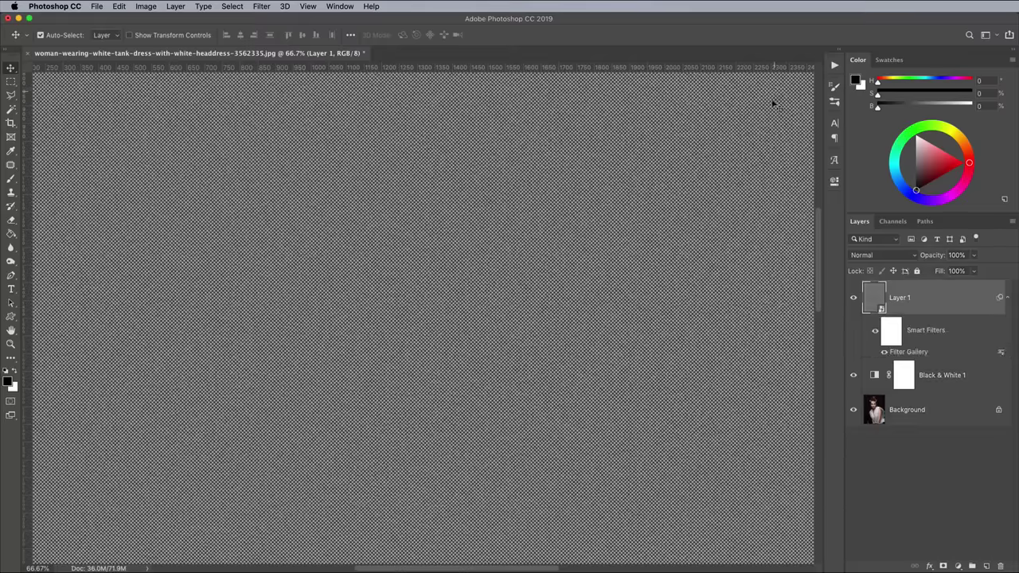
# - Set Layer 1's blend mode to Hard Mix with Fill at 80%
pyautogui.click(880, 254)
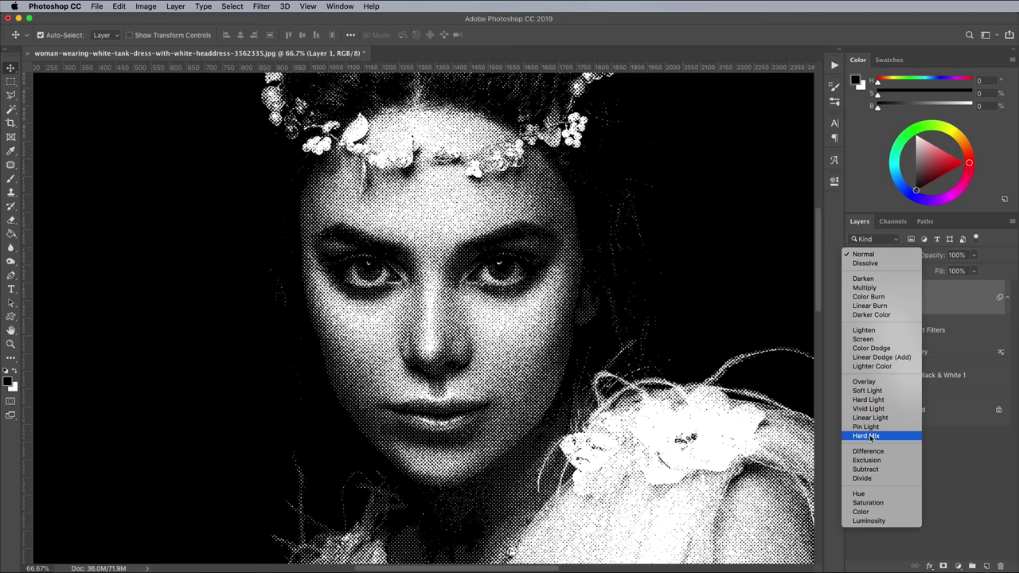
pyautogui.click(870, 436)
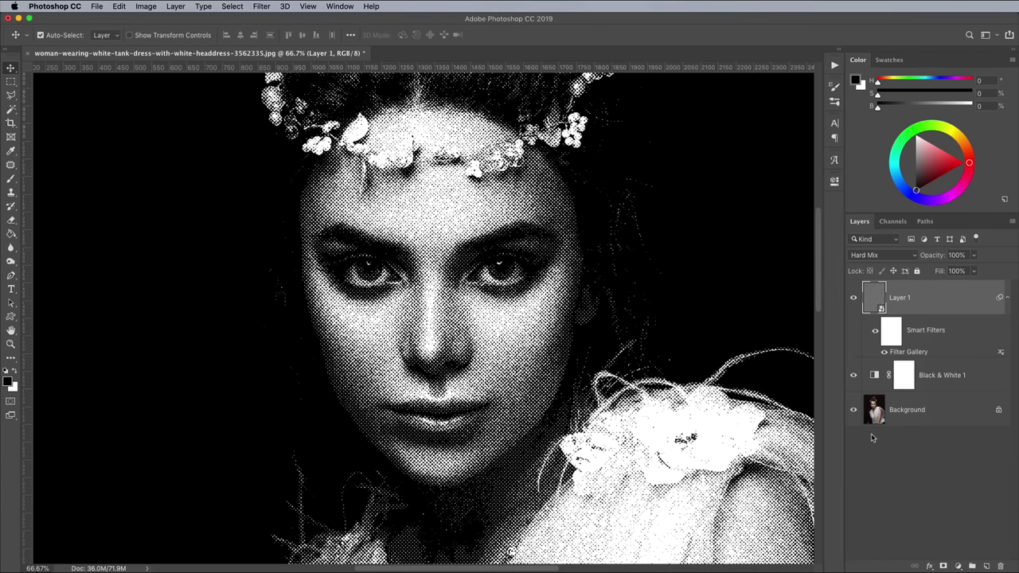
pyautogui.click(959, 270)
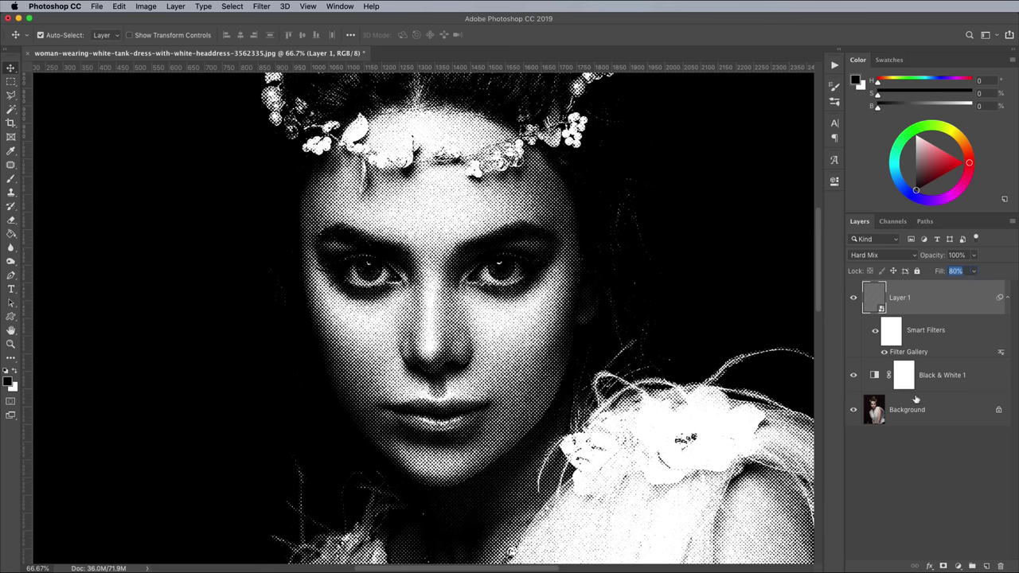
pyautogui.click(959, 566)
pyautogui.click(957, 566)
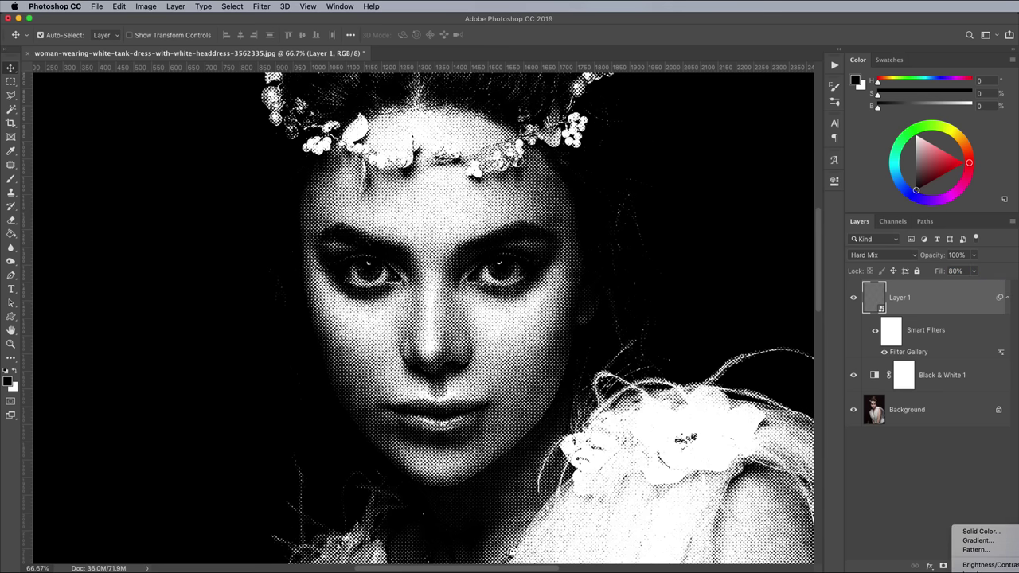
# - Add a Gradient Map using the SG Duotone 34 preset, then reselect Layer 1
pyautogui.click(987, 567)
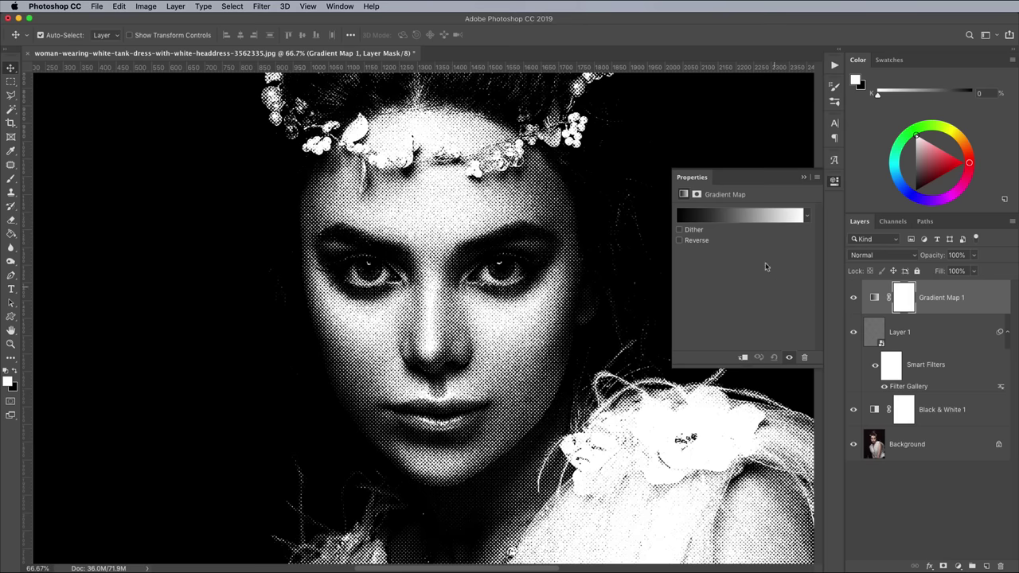
pyautogui.click(760, 217)
pyautogui.moveTo(904, 316); pyautogui.dragTo(778, 262)
pyautogui.scroll(-3, 896, 330)
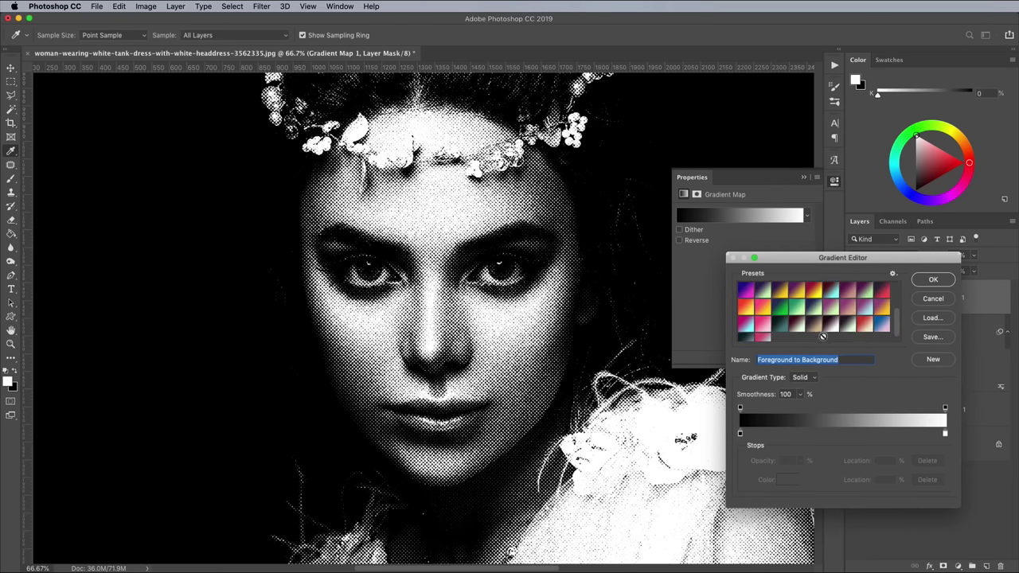
pyautogui.click(815, 328)
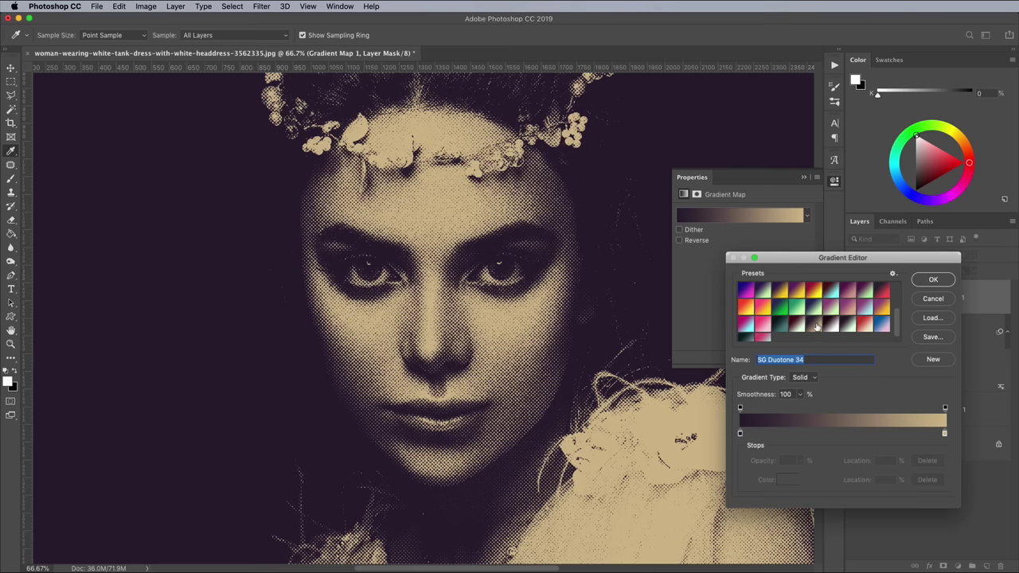
pyautogui.click(933, 279)
pyautogui.click(834, 182)
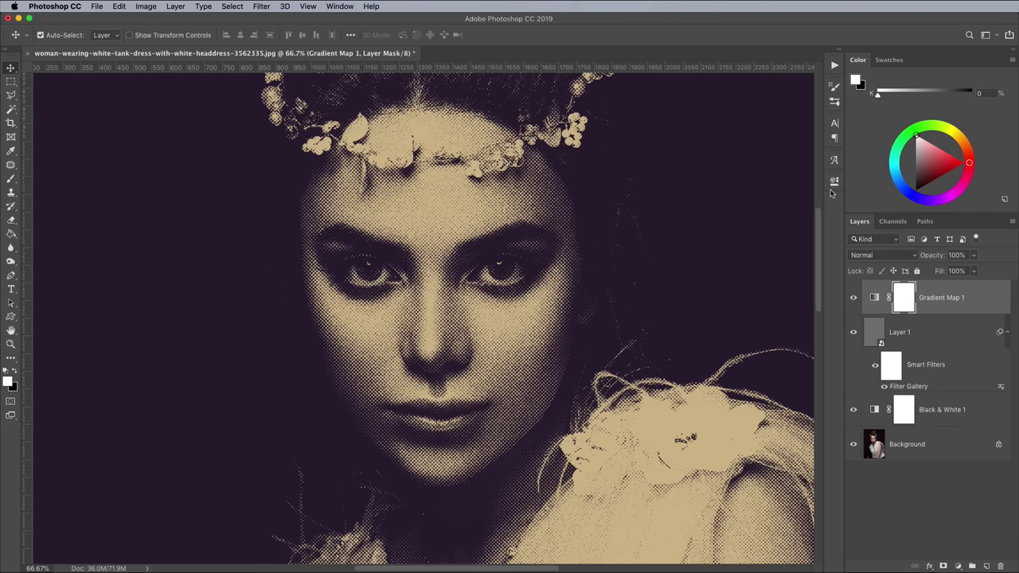
pyautogui.click(917, 386)
# - Adjust Torn Edges Image Balance, trying 29 and then 17, reapplying each time
pyautogui.doubleClick(918, 387)
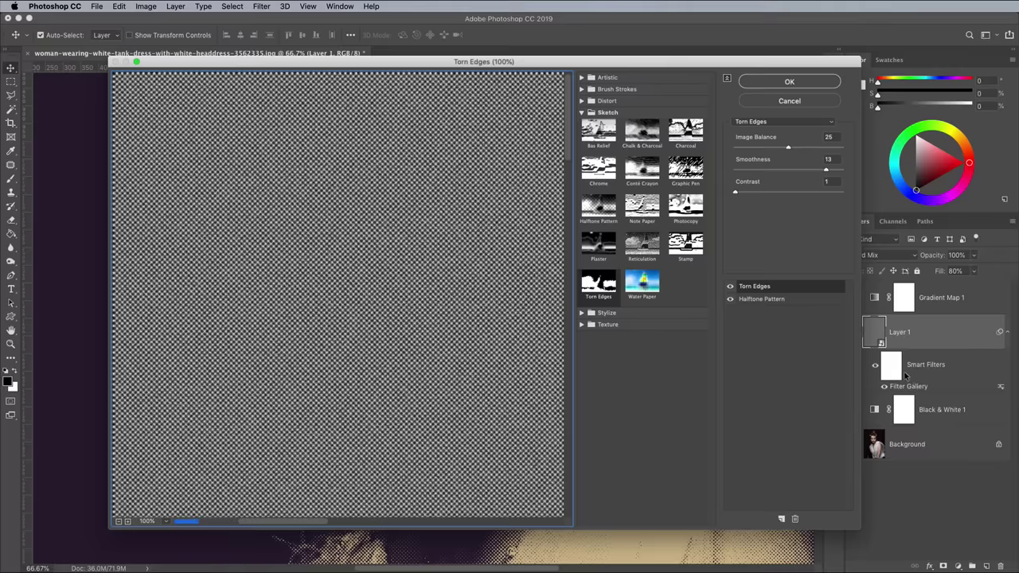
pyautogui.click(788, 148)
pyautogui.moveTo(788, 150); pyautogui.dragTo(794, 150)
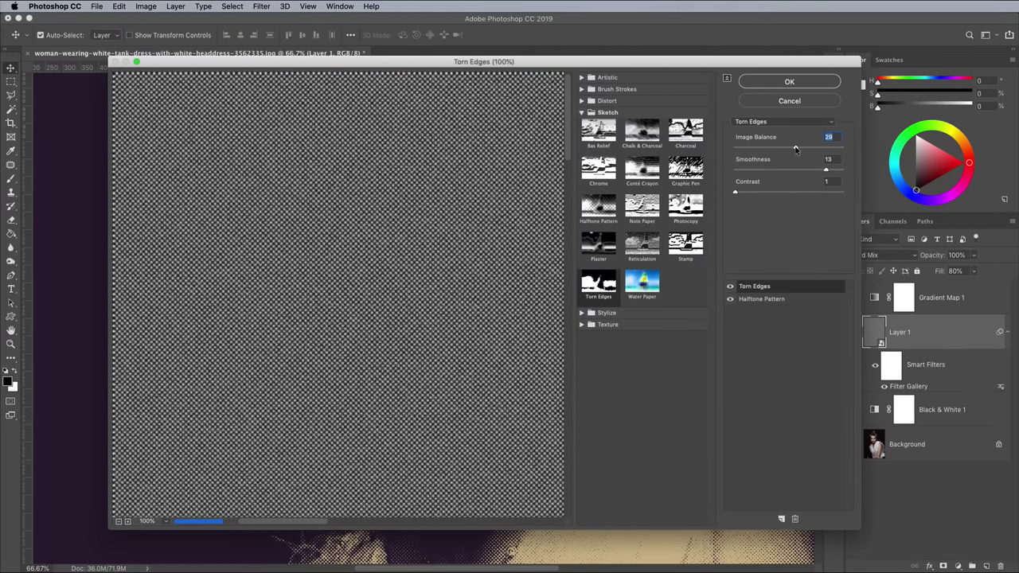
pyautogui.click(788, 83)
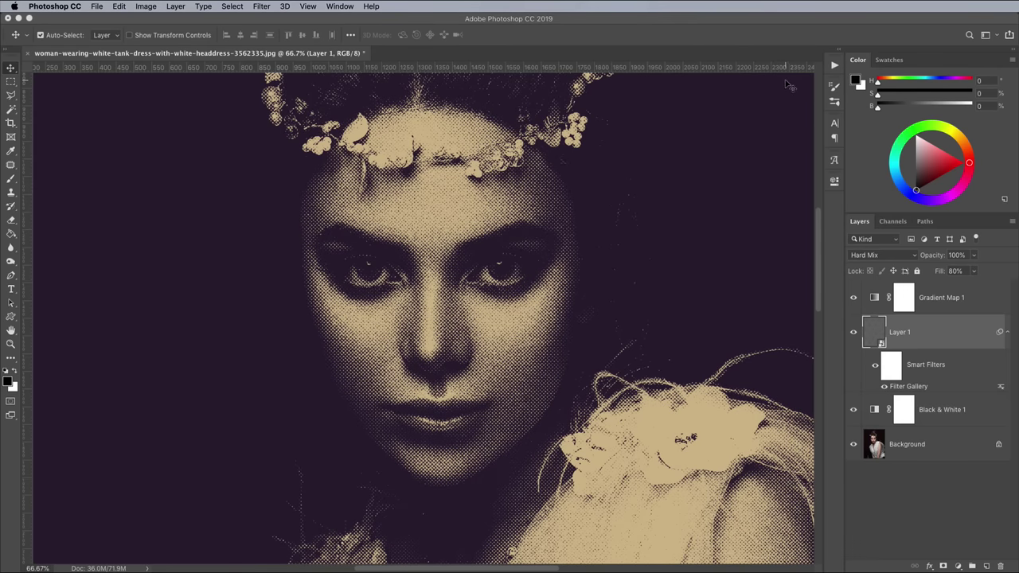
pyautogui.doubleClick(917, 387)
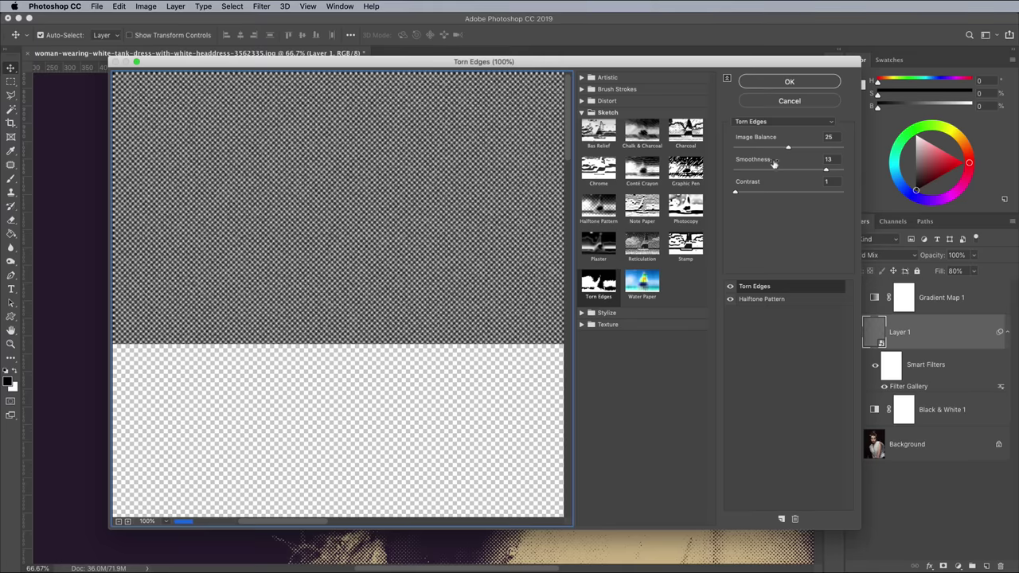
pyautogui.moveTo(786, 149); pyautogui.dragTo(771, 148)
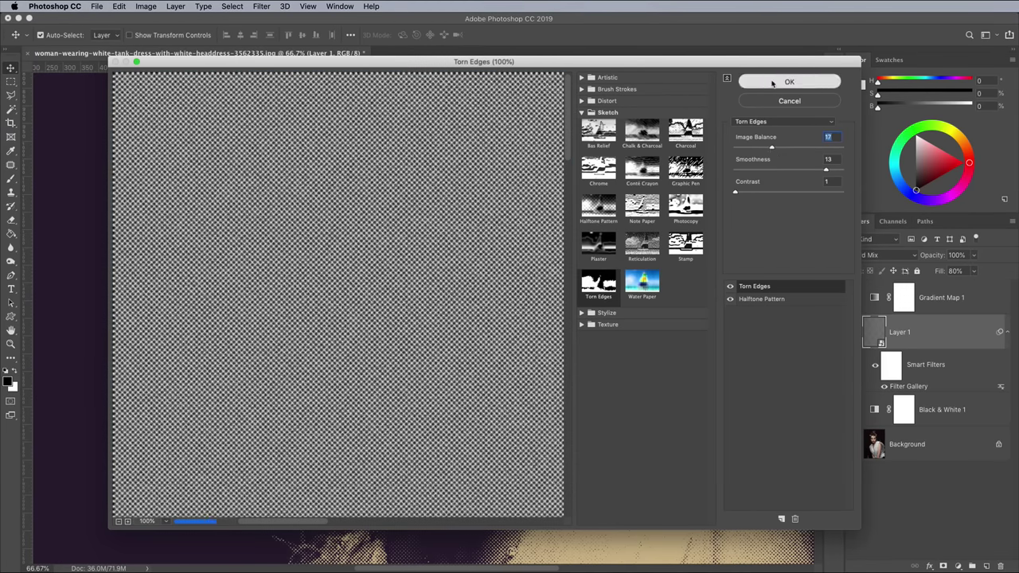
pyautogui.click(774, 83)
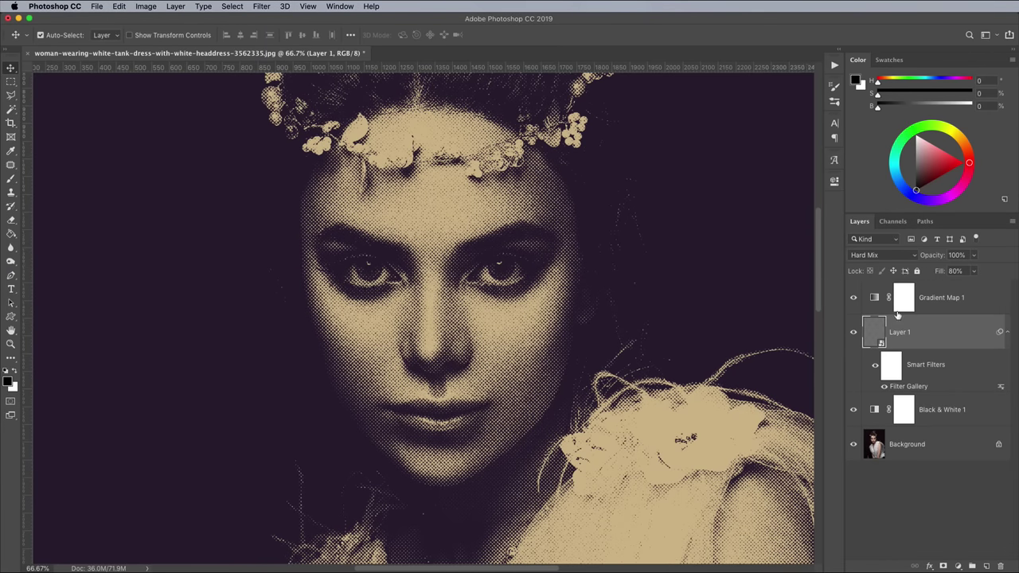
# - Raise Torn Edges Smoothness from 13 to 14 and reapply the filter
pyautogui.doubleClick(926, 388)
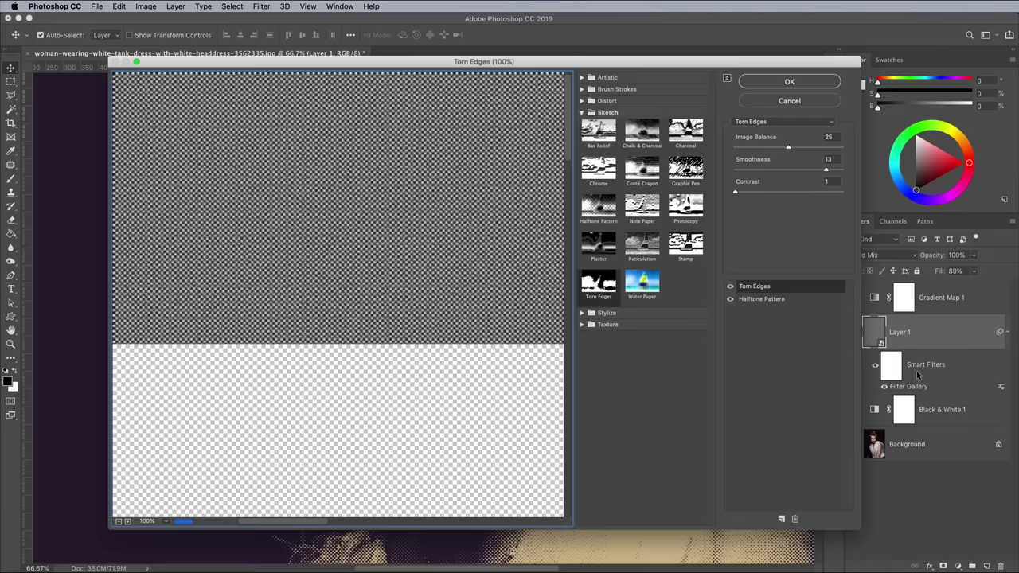
pyautogui.click(830, 169)
pyautogui.click(789, 81)
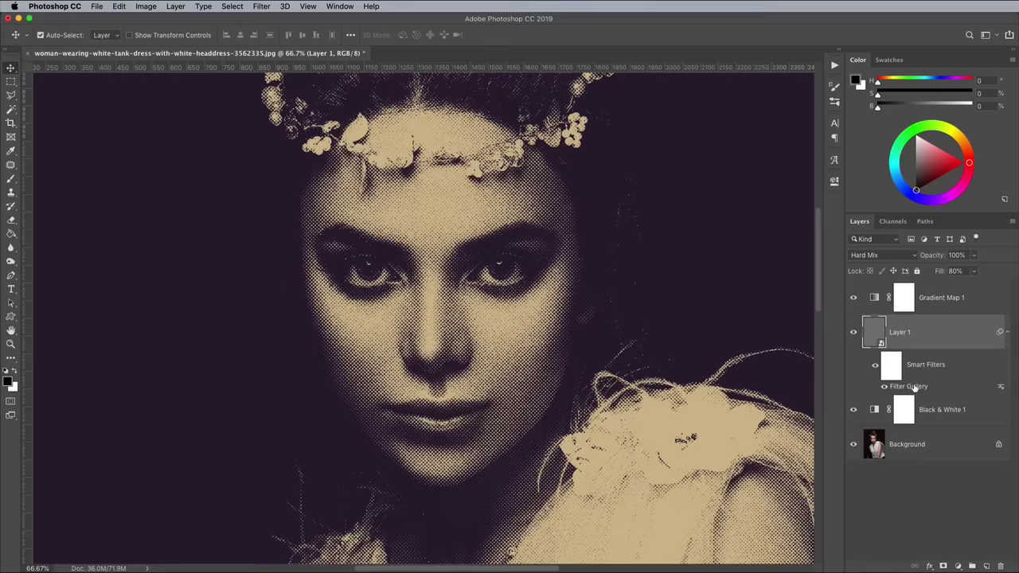
pyautogui.doubleClick(914, 387)
pyautogui.click(830, 170)
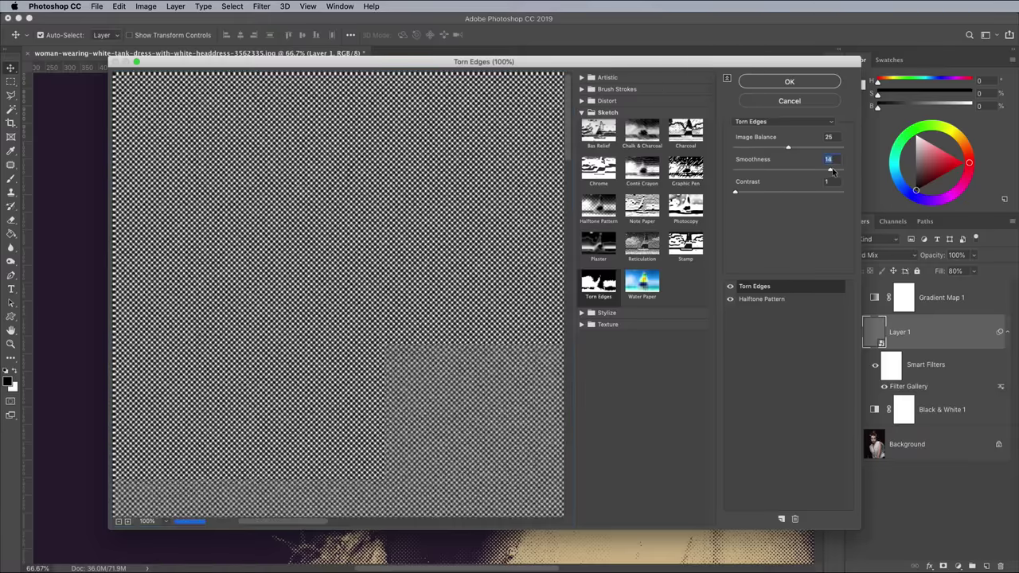
pyautogui.click(789, 82)
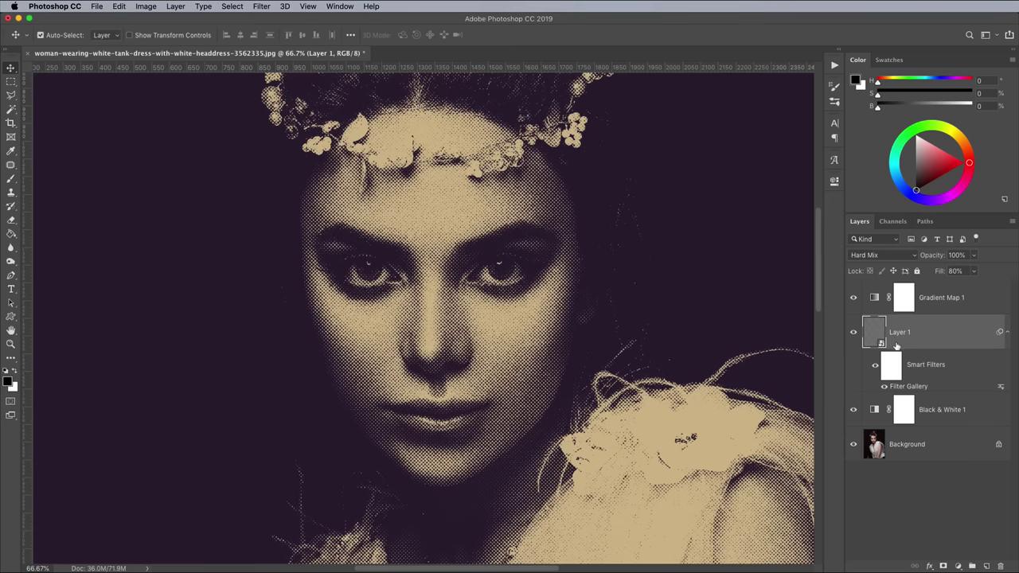
# - Apply Distort > Twirl at angle 50 to Layer 1, then hide the Twirl filter
pyautogui.click(264, 7)
pyautogui.moveTo(288, 152)
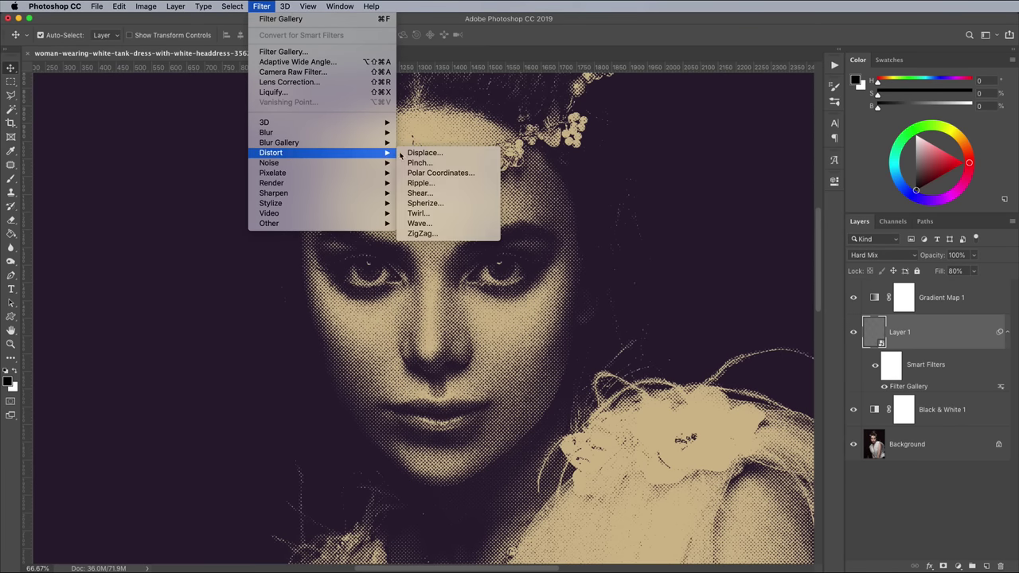
pyautogui.click(419, 213)
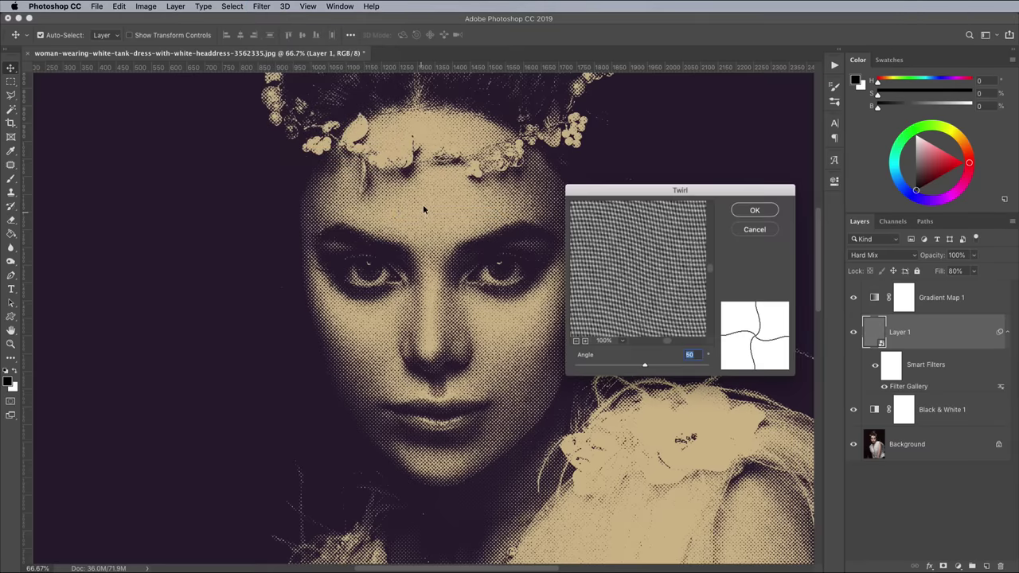
pyautogui.click(750, 211)
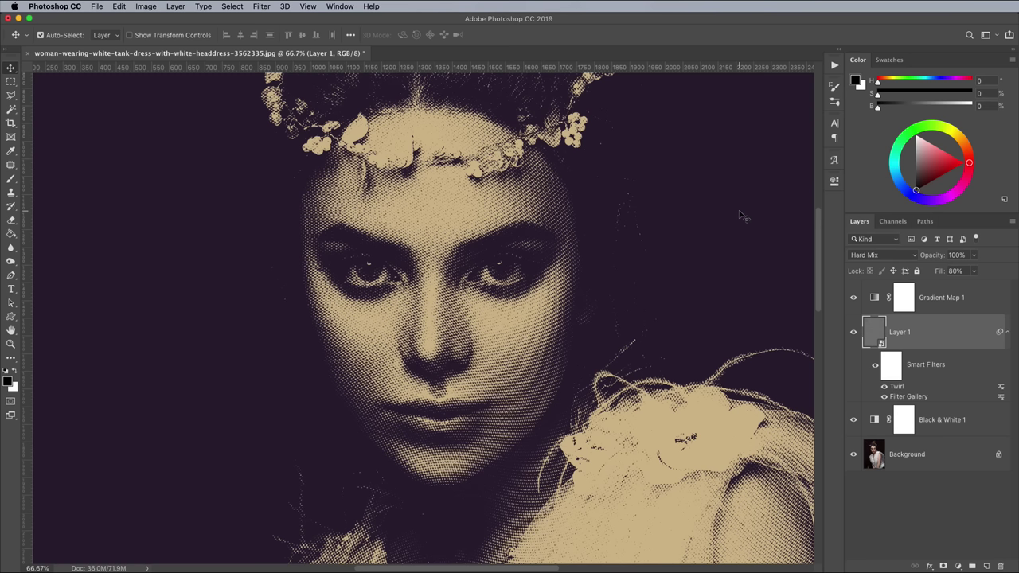
pyautogui.click(885, 386)
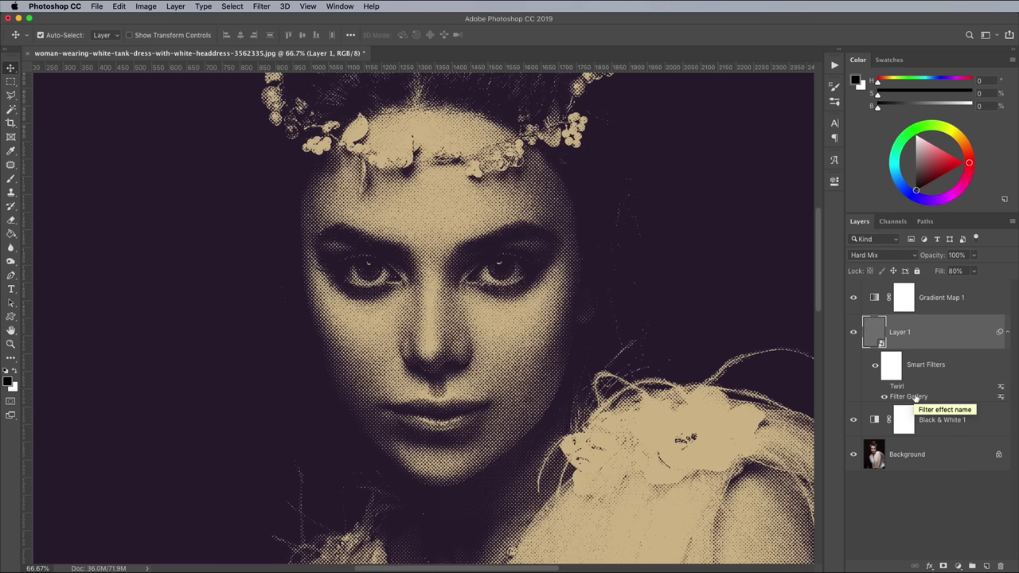
# - Change the Filter Gallery's Halftone Pattern type from Dot to Line
pyautogui.doubleClick(914, 398)
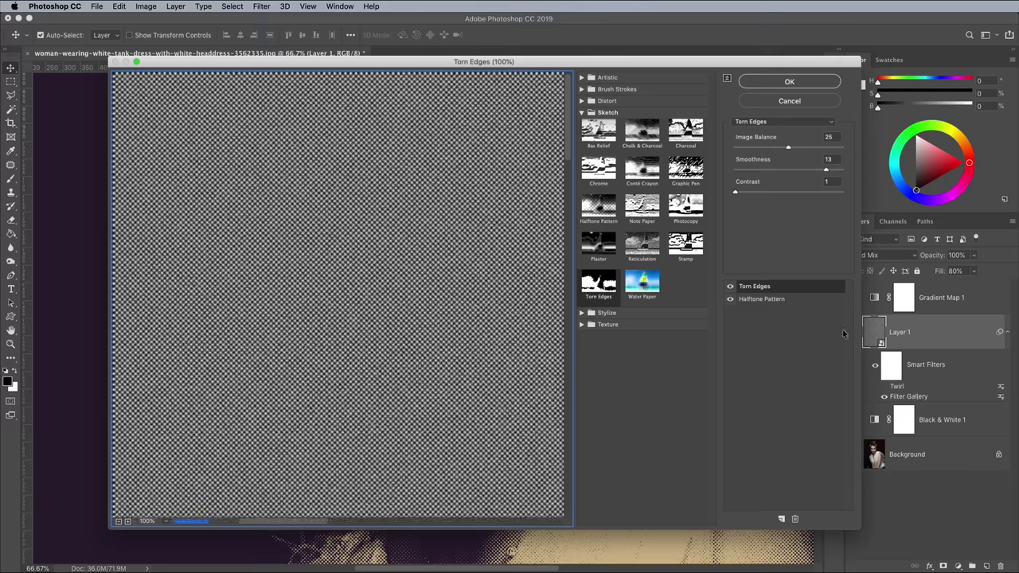
pyautogui.click(778, 301)
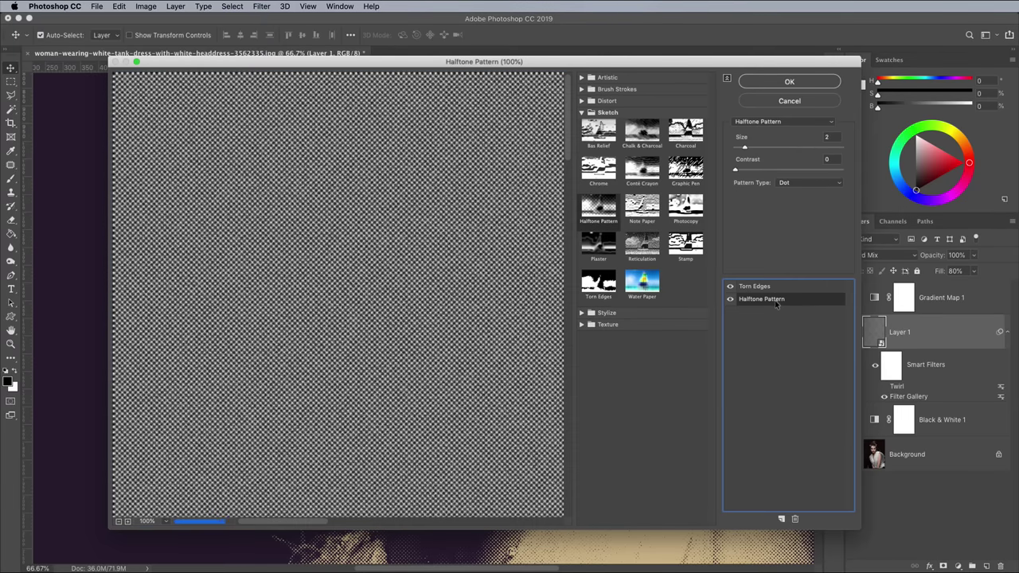
pyautogui.click(804, 183)
pyautogui.click(797, 191)
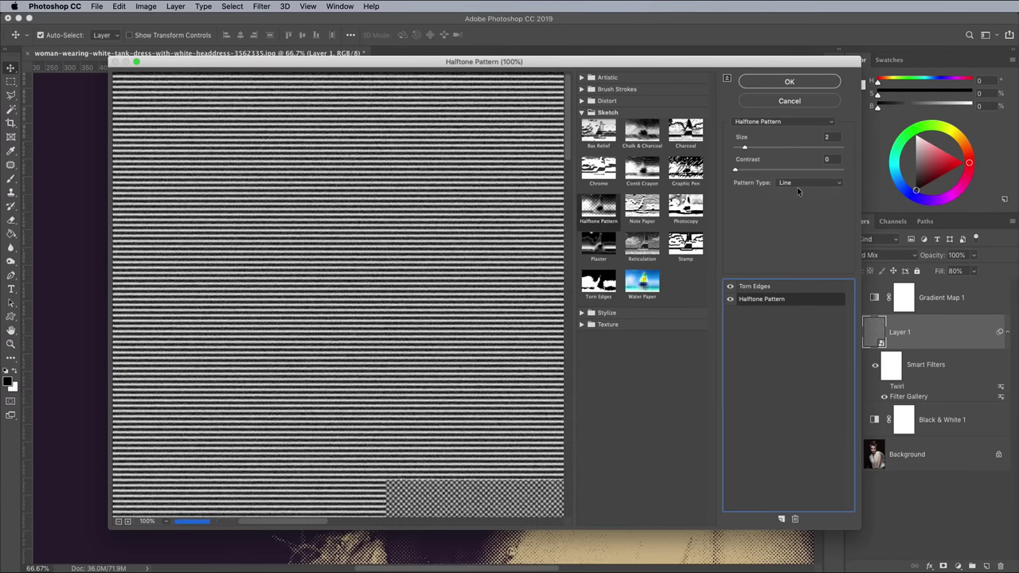
pyautogui.click(788, 81)
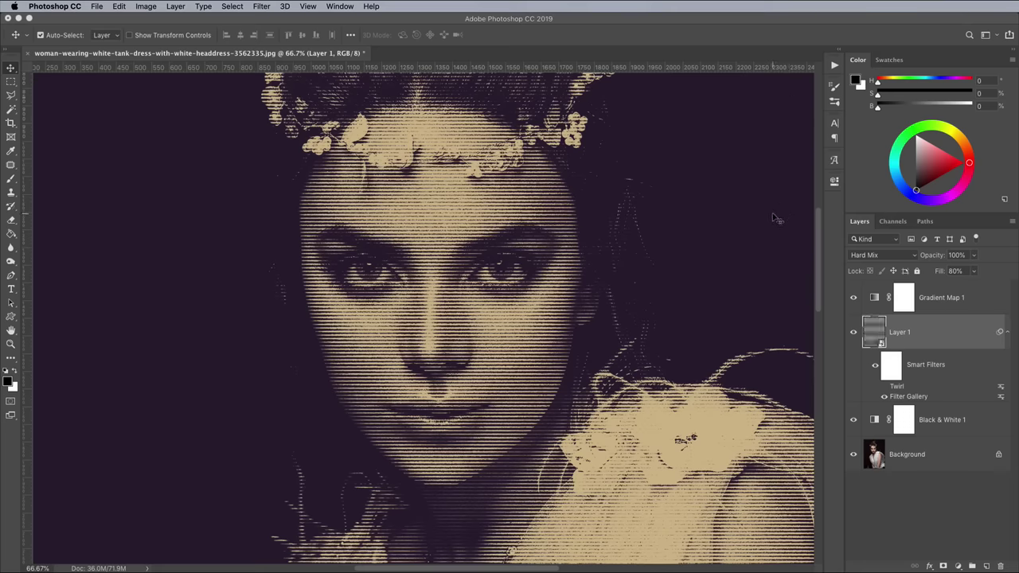
pyautogui.click(265, 6)
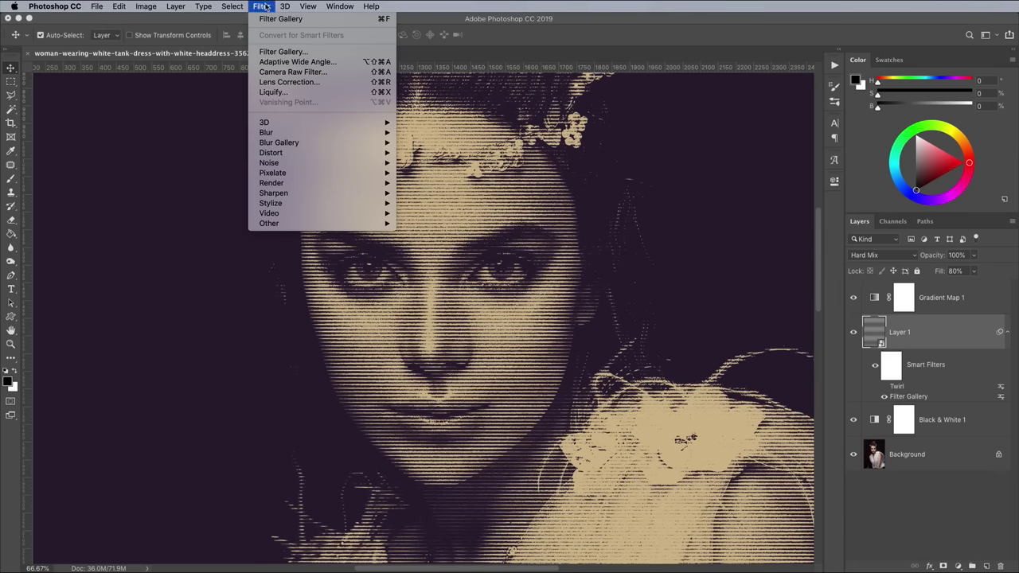
# - Apply Distort > Wave with wavelength 79–80, amplitude 5–6, and 5 generators
pyautogui.moveTo(311, 153)
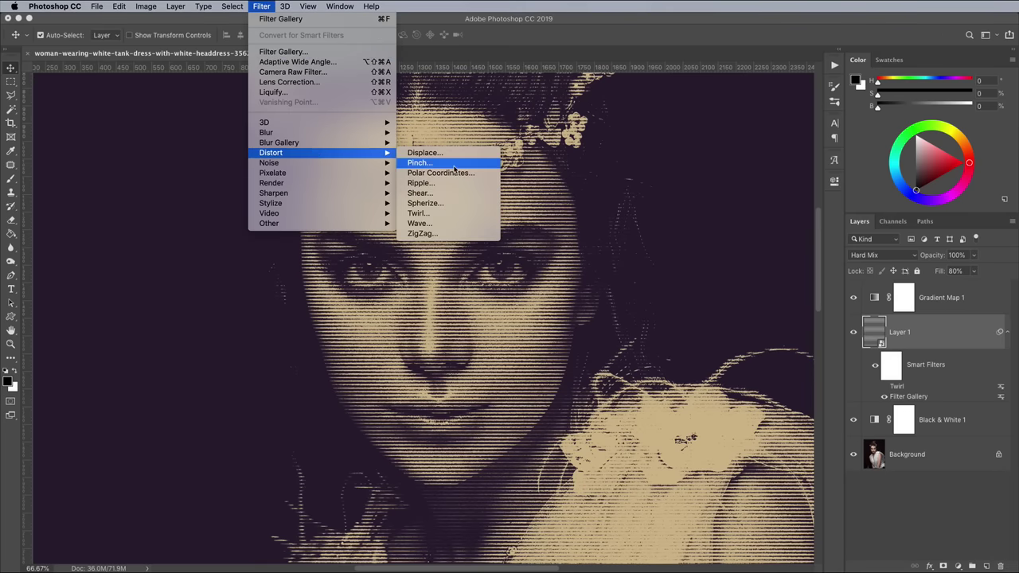
pyautogui.click(440, 223)
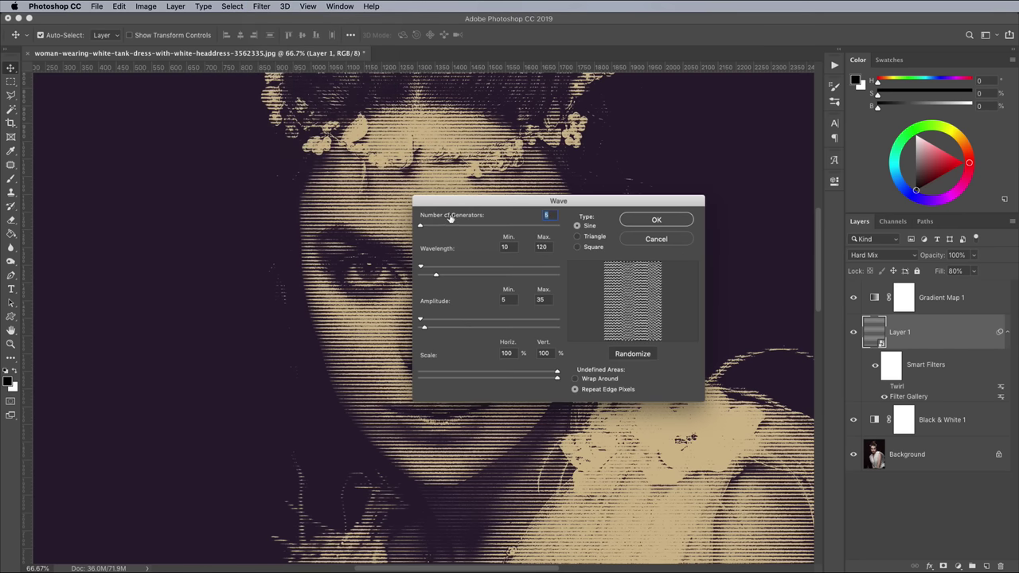
pyautogui.press('Tab')
pyautogui.write('79')
pyautogui.press('Tab')
pyautogui.write('80')
pyautogui.press('Tab')
pyautogui.press('Tab')
pyautogui.write('6')
pyautogui.press('Tab')
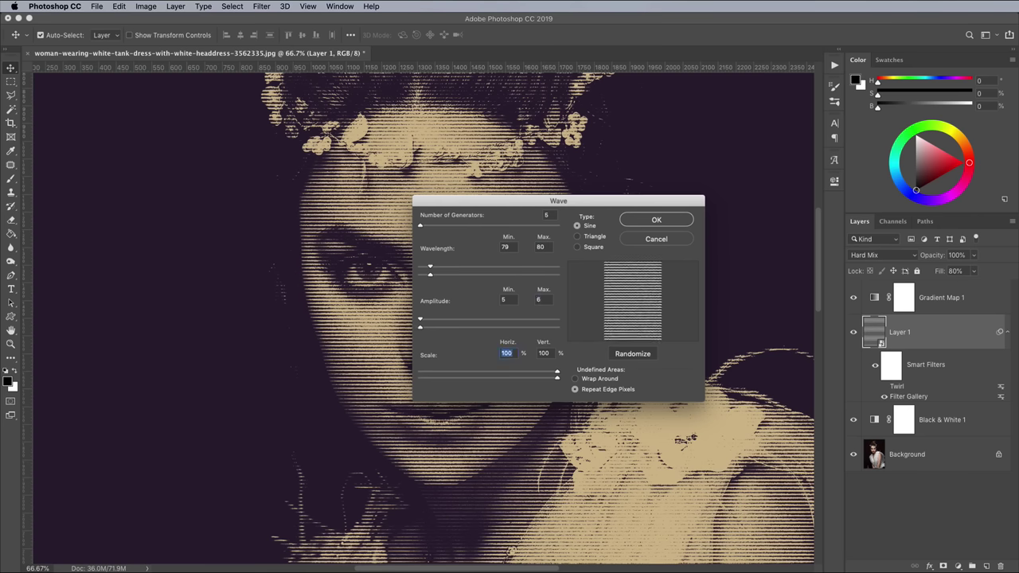
pyautogui.press('Return')
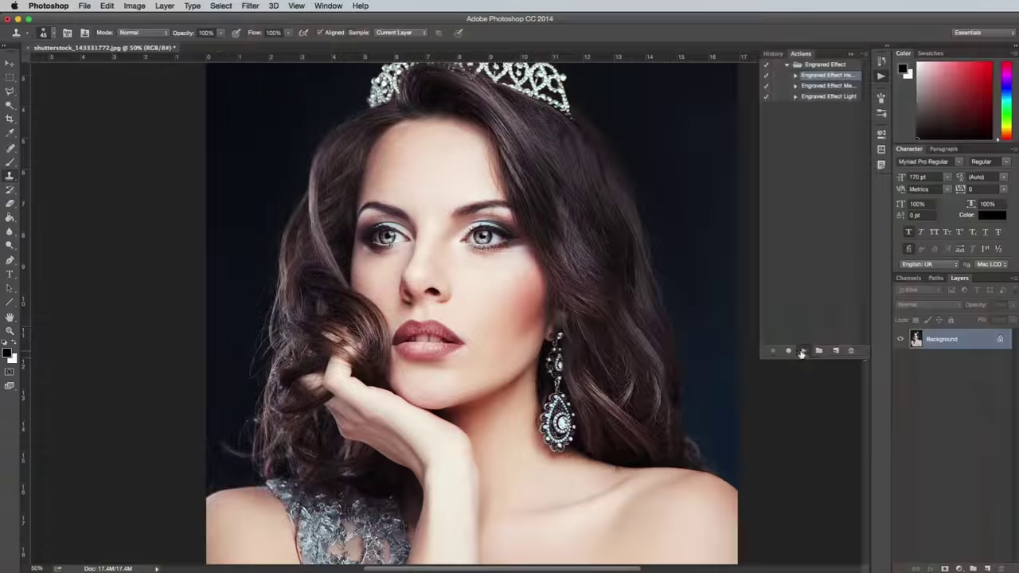
pyautogui.click(802, 351)
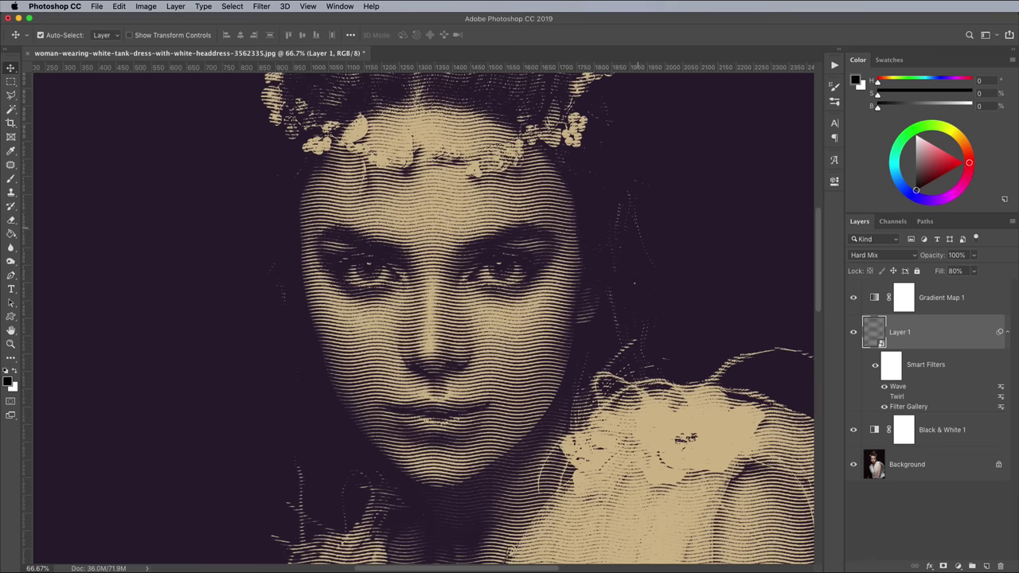
# - Open the pug JPG from the desktop, select and copy the whole image, then close it
pyautogui.press('F11')
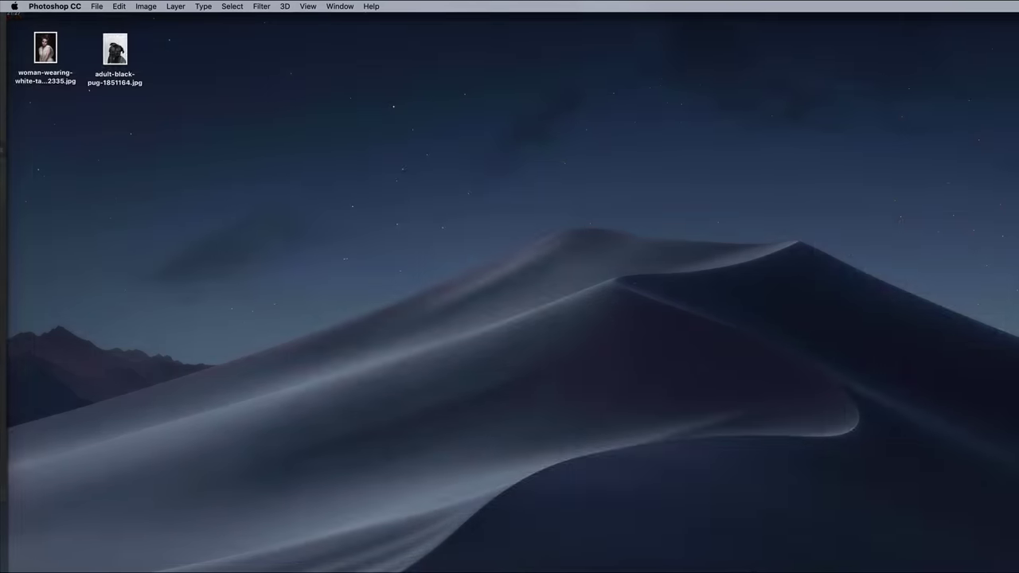
pyautogui.doubleClick(115, 49)
pyautogui.press('super+a')
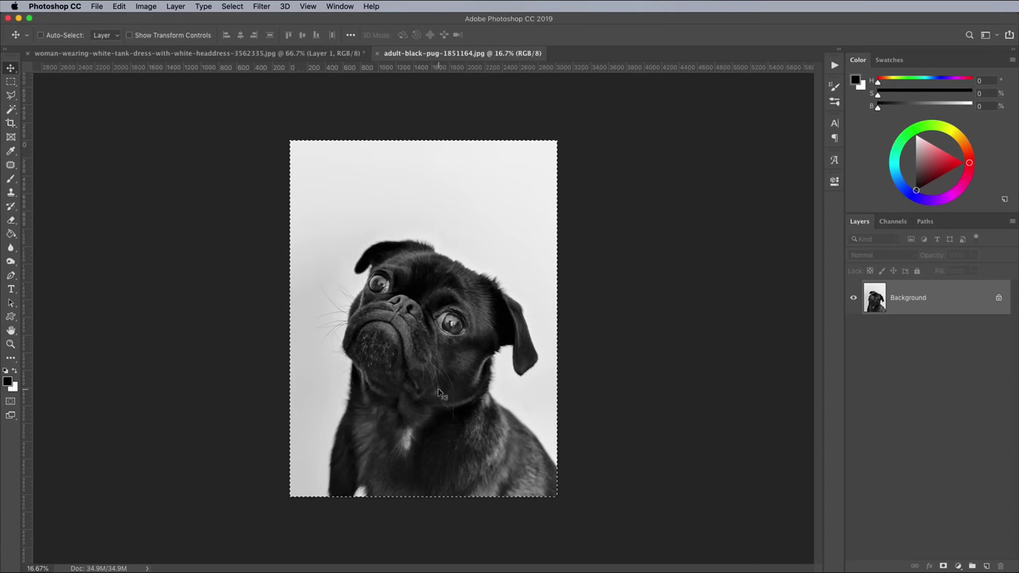
pyautogui.press('super+w')
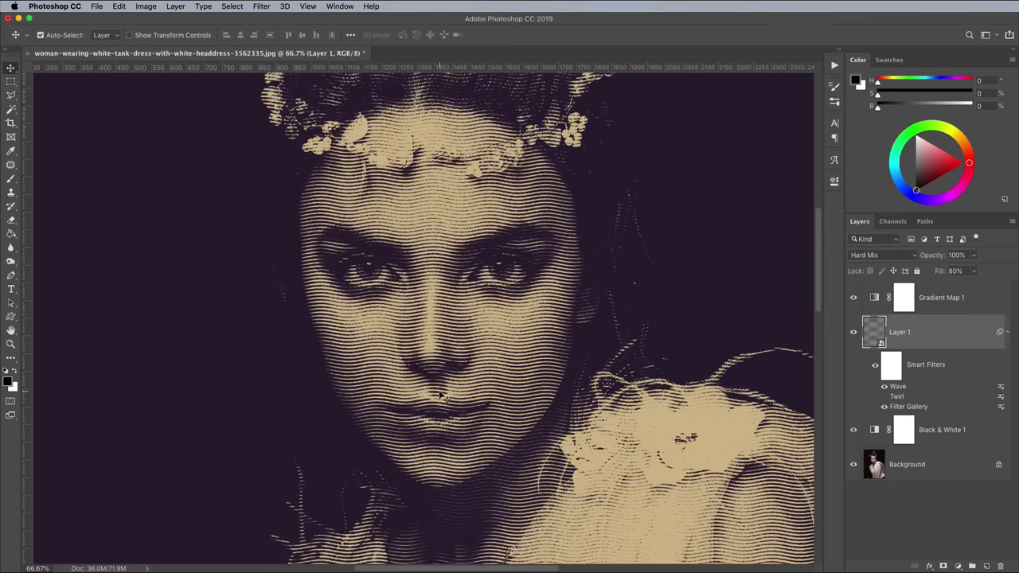
# - Paste the pug as Layer 2 above Background in the portrait and zoom to 50%
pyautogui.click(952, 466)
pyautogui.press('super+v')
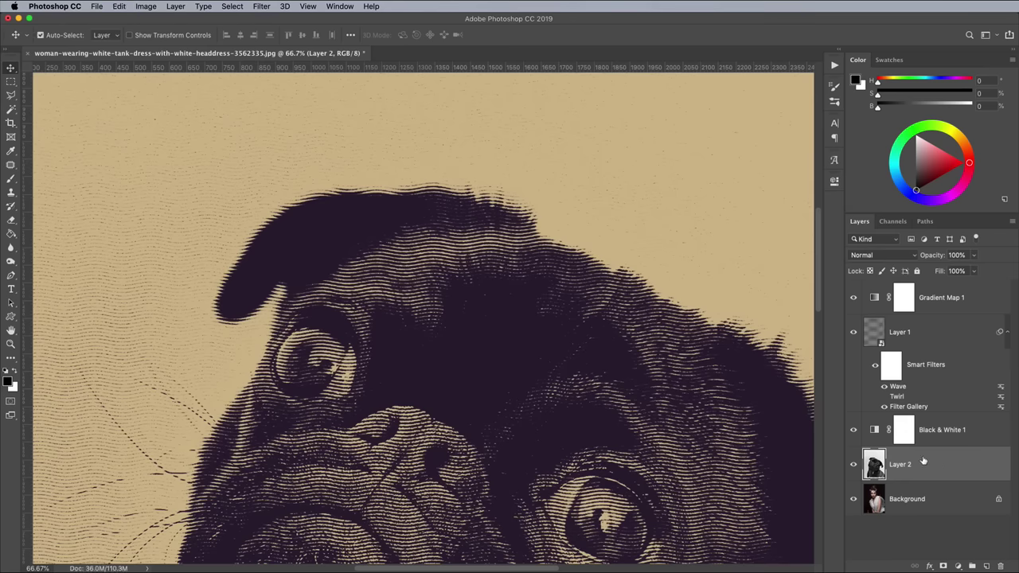
pyautogui.press('super+minus')
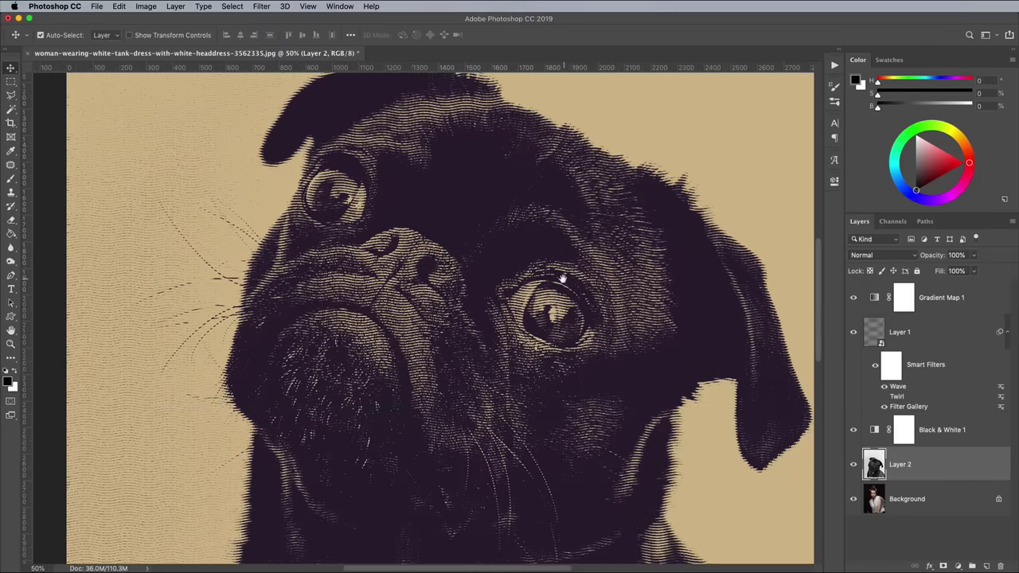
pyautogui.moveTo(557, 279); pyautogui.dragTo(543, 304)
pyautogui.press('super+r')
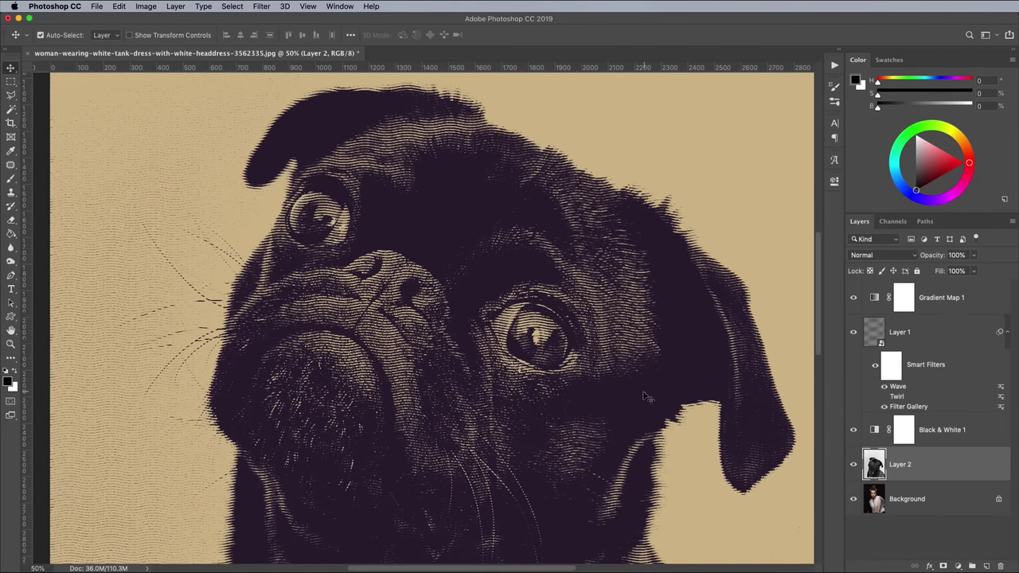